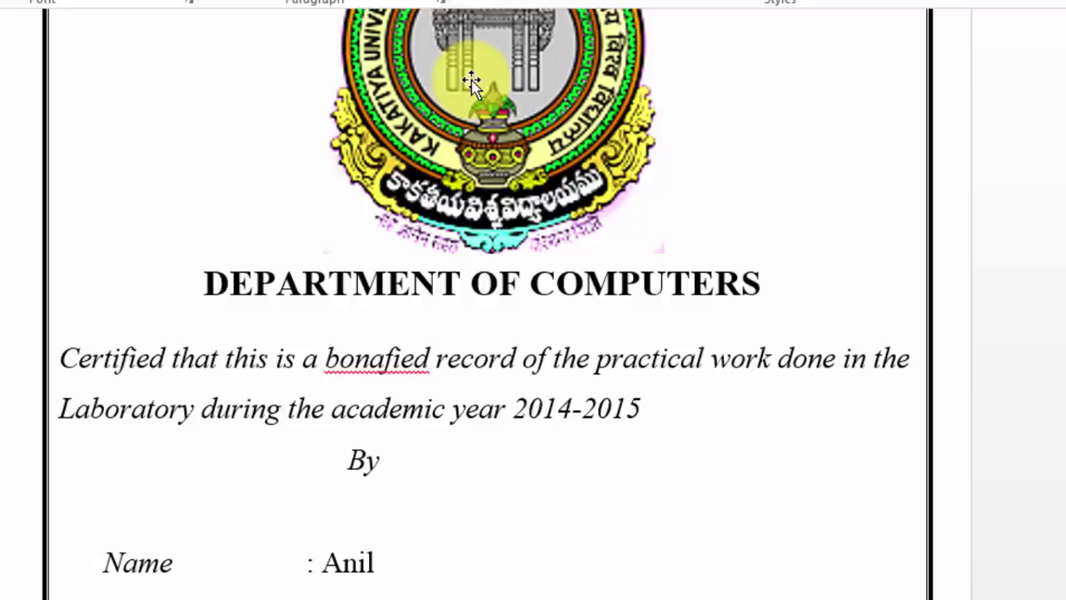
# Look through the finished certificates, checking the name, course and hall ticket number on each one.
pyautogui.scroll(-20, 475, 82)
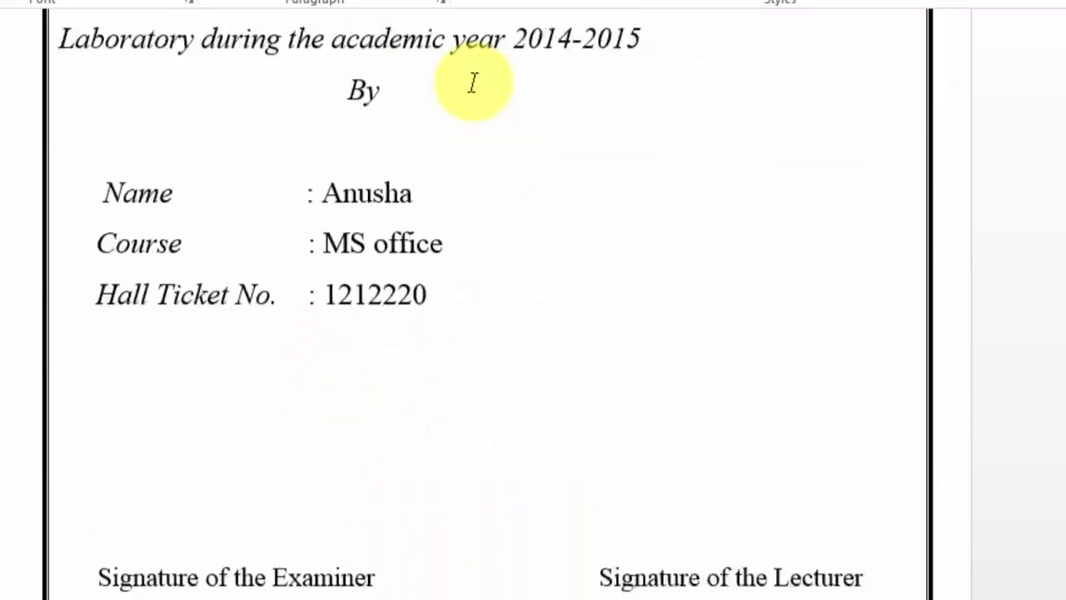
pyautogui.scroll(-5, 472, 83)
pyautogui.scroll(-15, 833, 215)
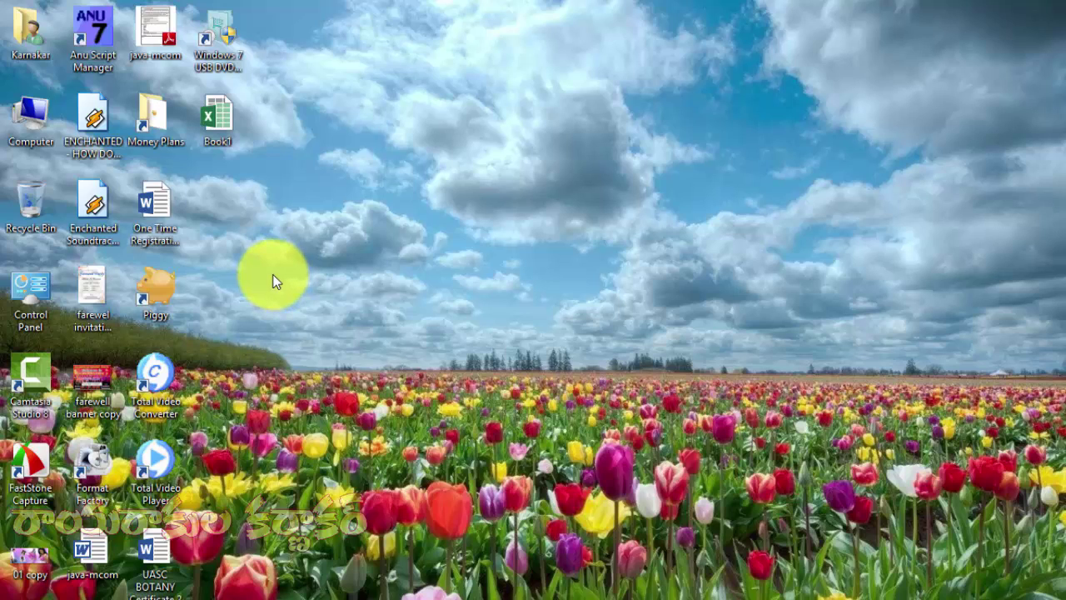
# Open the Word document UASC BOTANY Certificate 2 from the desktop and look over its layout and blank fields.
pyautogui.click(213, 141)
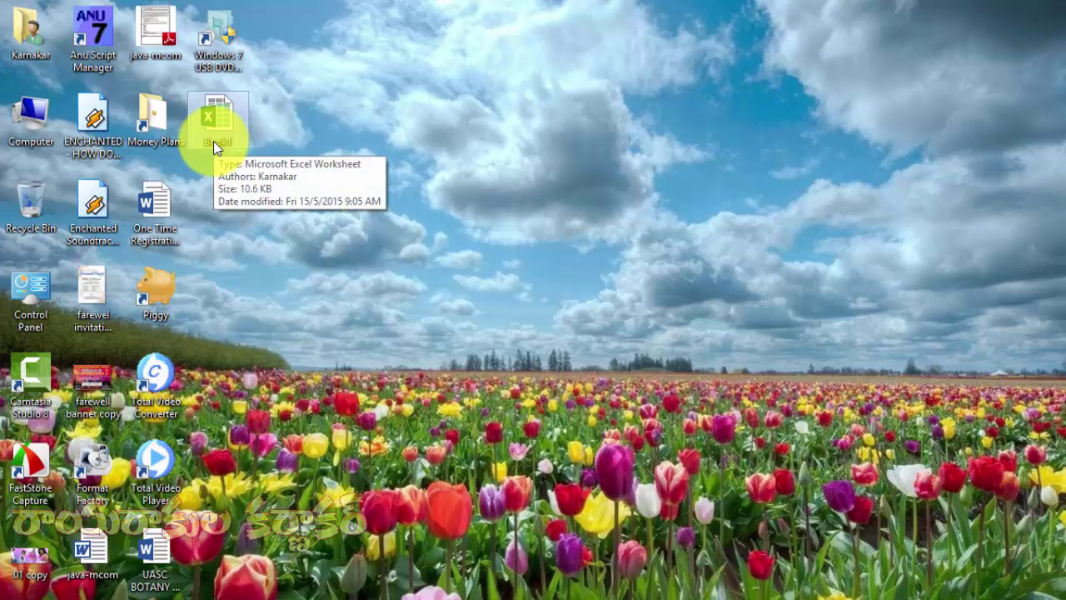
pyautogui.doubleClick(170, 554)
pyautogui.scroll(-3, 392, 358)
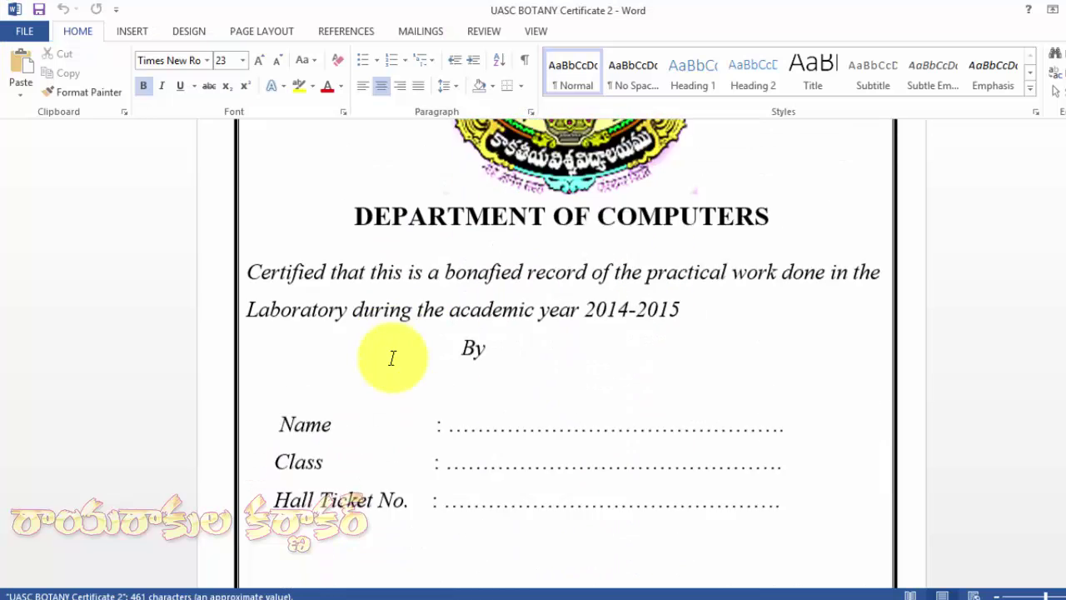
pyautogui.scroll(-3, 392, 359)
pyautogui.scroll(4, 392, 358)
pyautogui.scroll(-3, 390, 359)
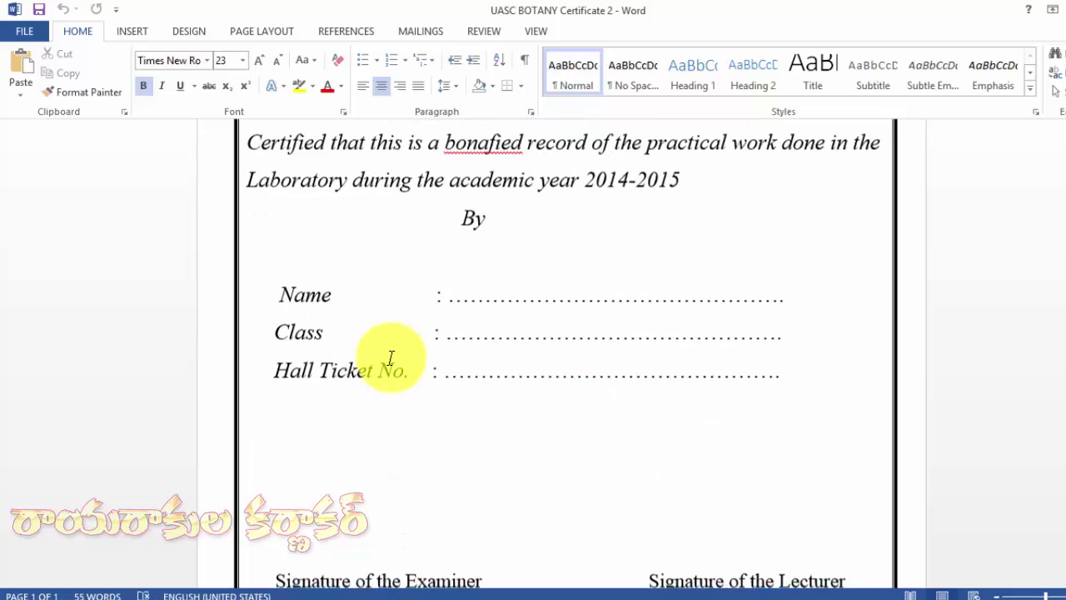
pyautogui.scroll(-1, 391, 358)
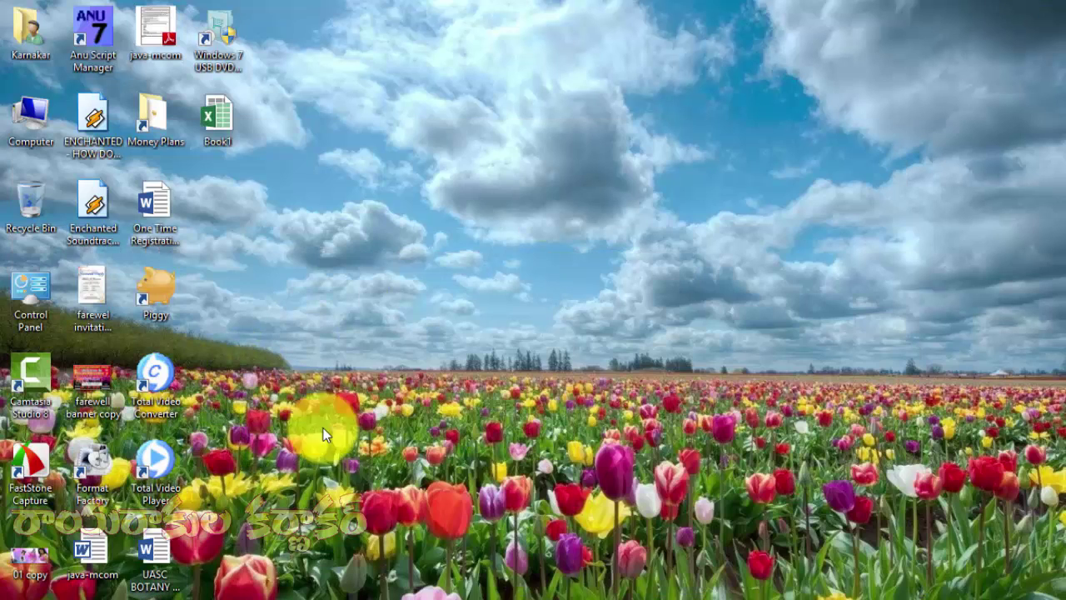
# Open the Excel workbook Book1 from the desktop and review the list of students for certification.
pyautogui.click(214, 124)
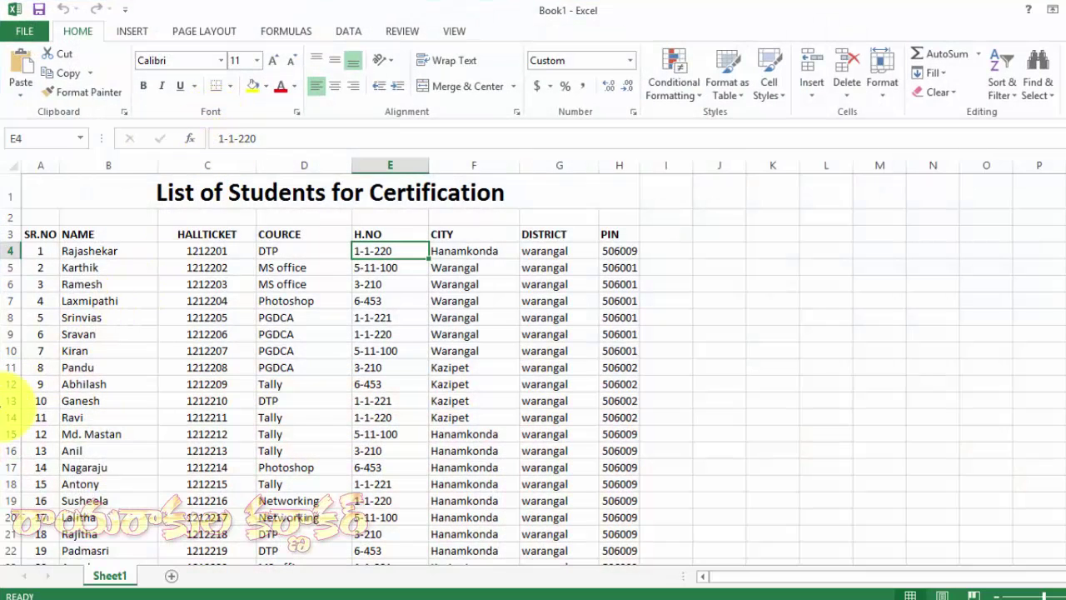
pyautogui.scroll(-3, 670, 344)
pyautogui.scroll(3, 670, 343)
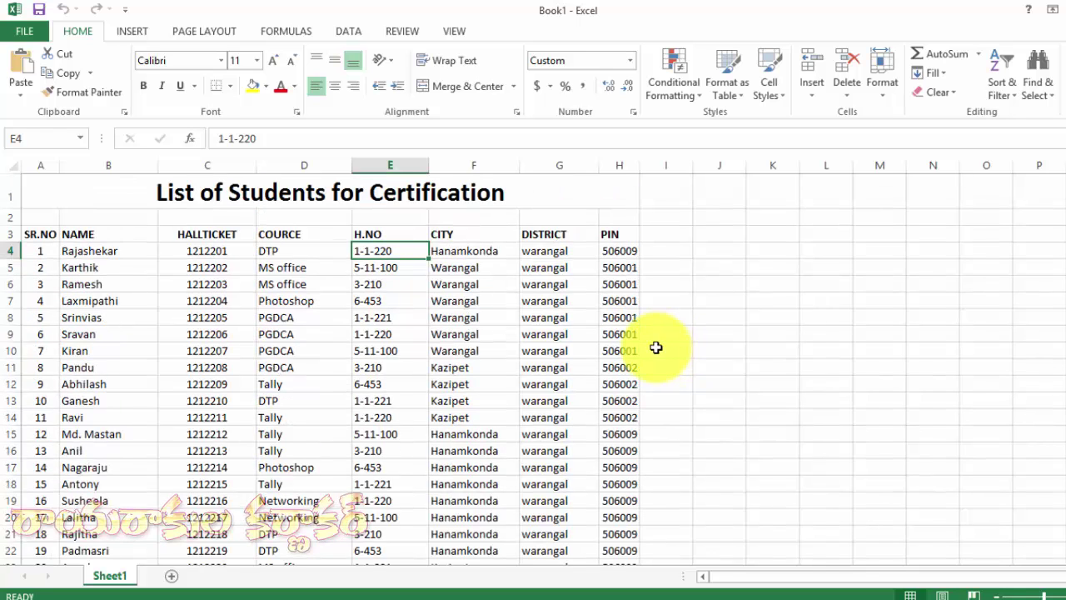
pyautogui.scroll(-3, 641, 325)
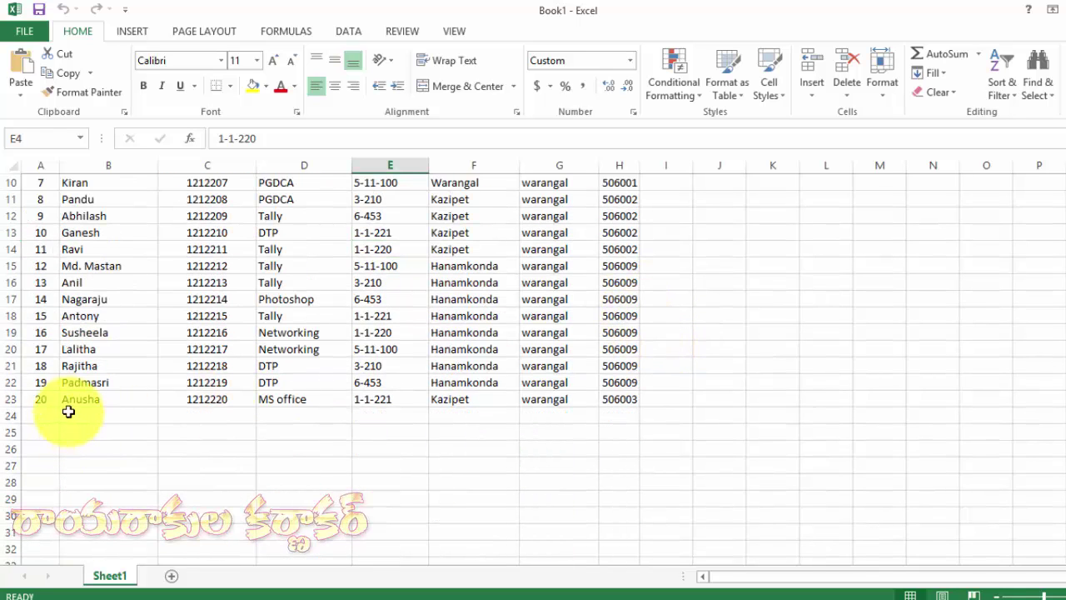
pyautogui.scroll(3, 511, 406)
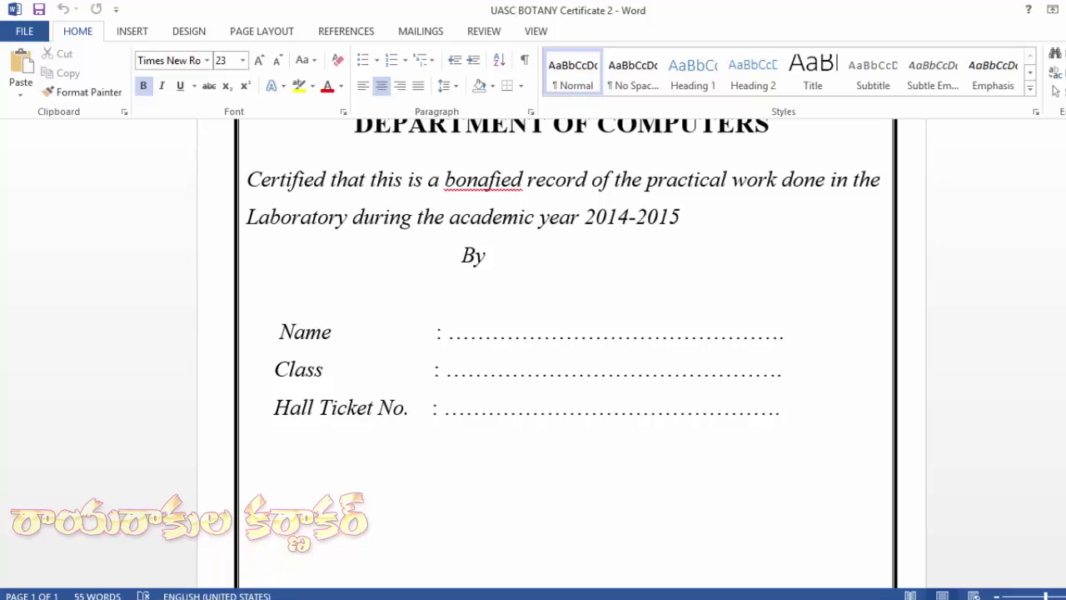
# Return to the Word certificate and replace the label Class with Course, realigning the colon that follows it.
pyautogui.click(150, 597)
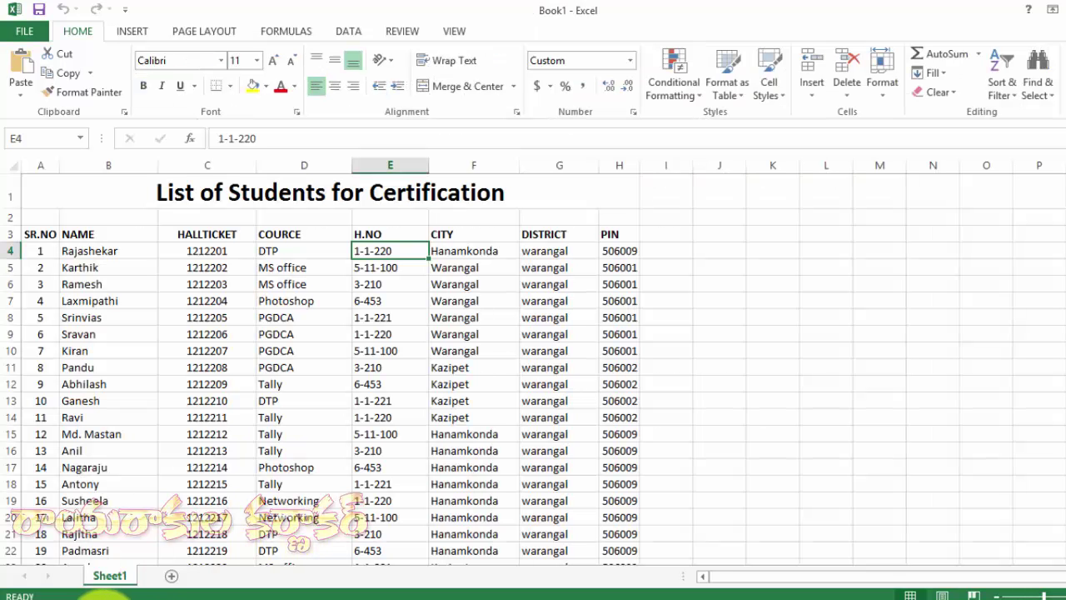
pyautogui.click(107, 595)
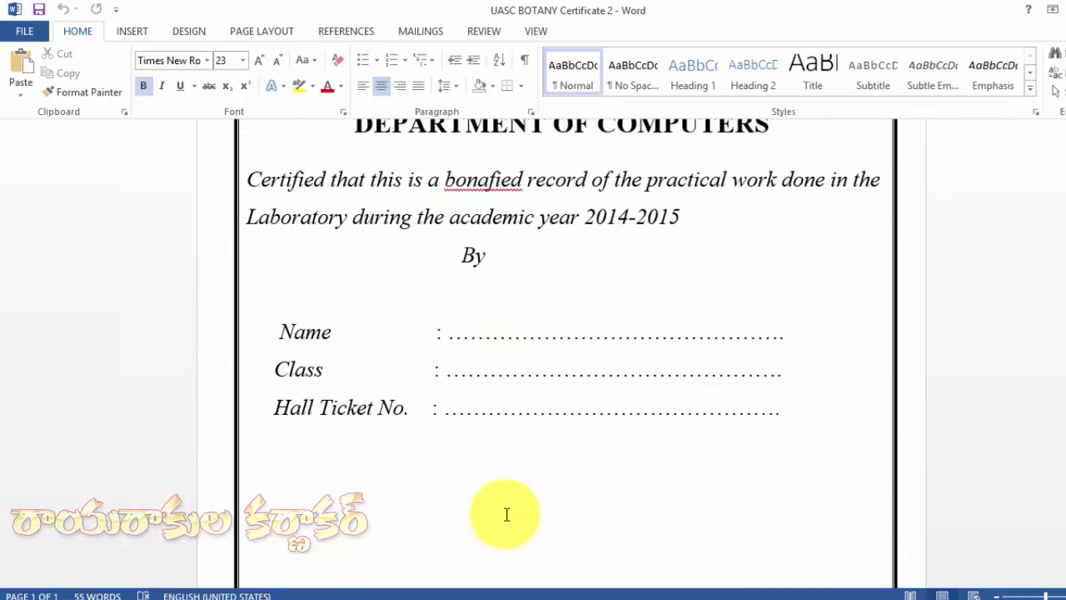
pyautogui.doubleClick(319, 371)
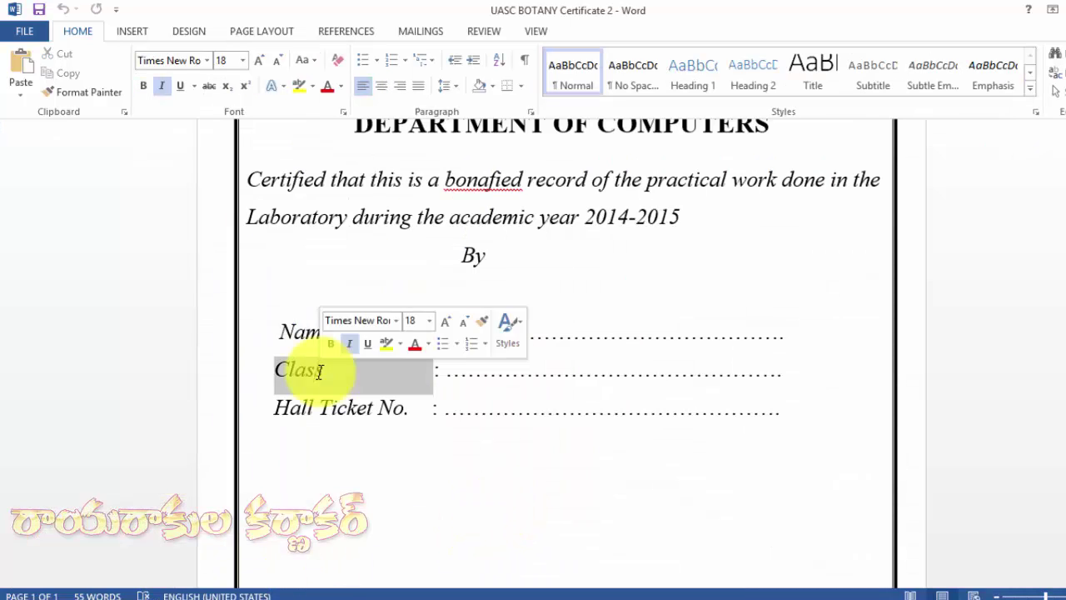
pyautogui.click(322, 371)
pyautogui.moveTo(324, 372); pyautogui.dragTo(281, 369)
pyautogui.press('End')
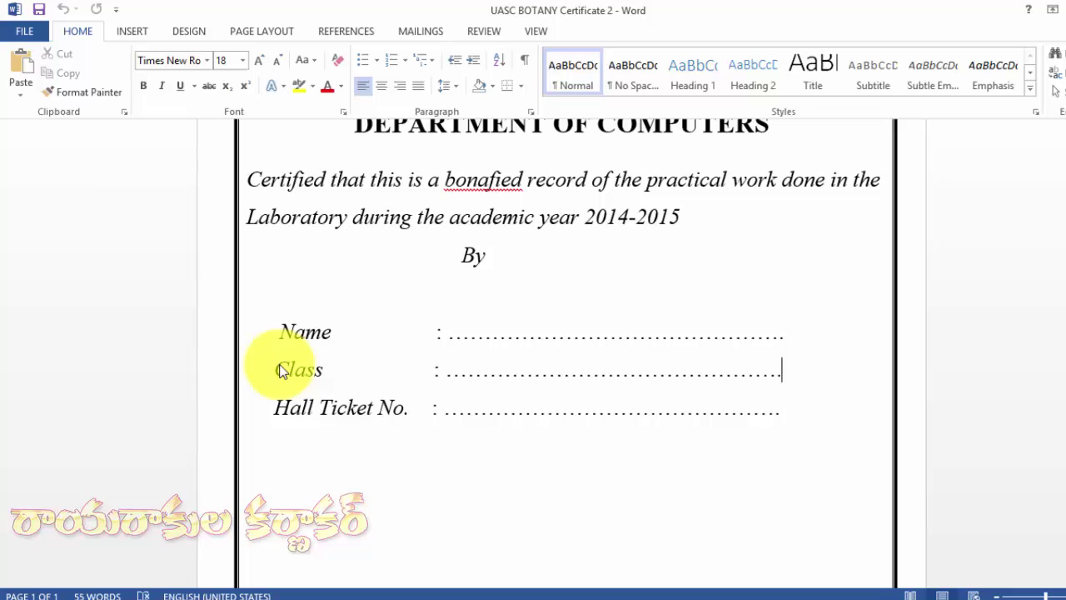
pyautogui.press('Home')
pyautogui.press('Delete')
pyautogui.press('Delete')
pyautogui.press('Delete')
pyautogui.press('Delete')
pyautogui.press('Delete')
pyautogui.press('Delete')
pyautogui.press('Delete')
pyautogui.press('Delete')
pyautogui.press('Delete')
pyautogui.press('Delete')
pyautogui.press('Delete')
pyautogui.write('D')
pyautogui.press('BackSpace')
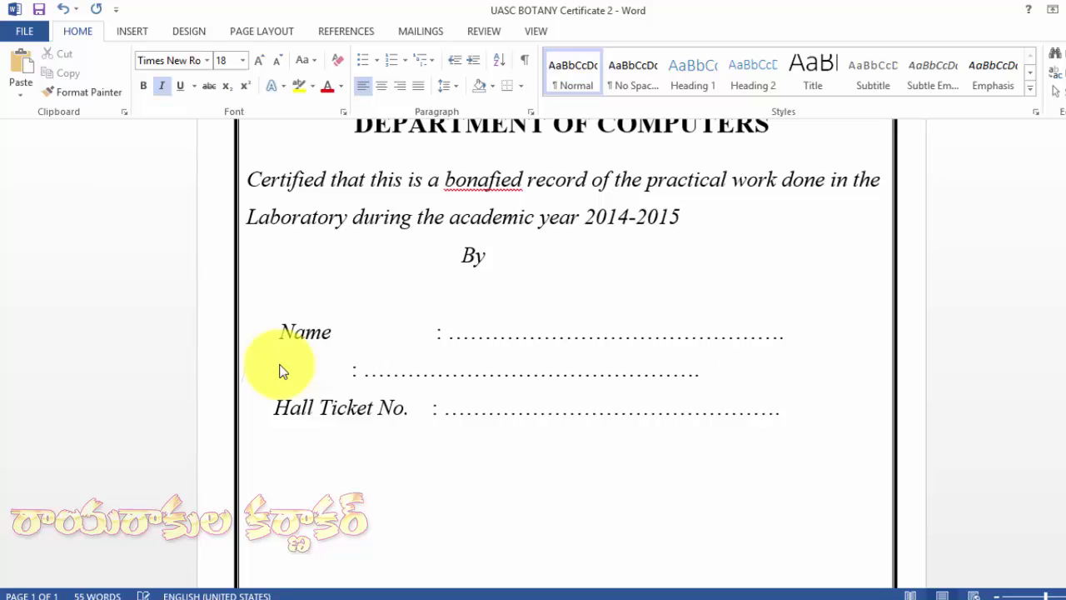
pyautogui.write('Course')
pyautogui.press('Right')
pyautogui.press('Delete')
pyautogui.press('Delete')
# Look over the certificate from the emblem down to the name, course and hall ticket fields.
pyautogui.click(435, 464)
pyautogui.scroll(6, 435, 465)
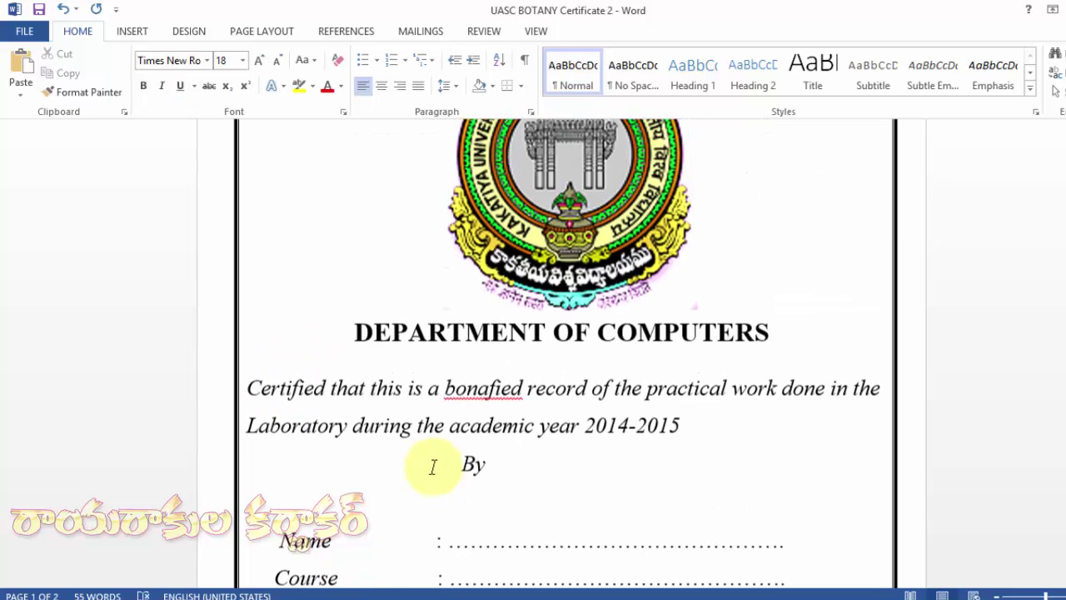
pyautogui.scroll(-5, 436, 464)
pyautogui.scroll(-1, 435, 464)
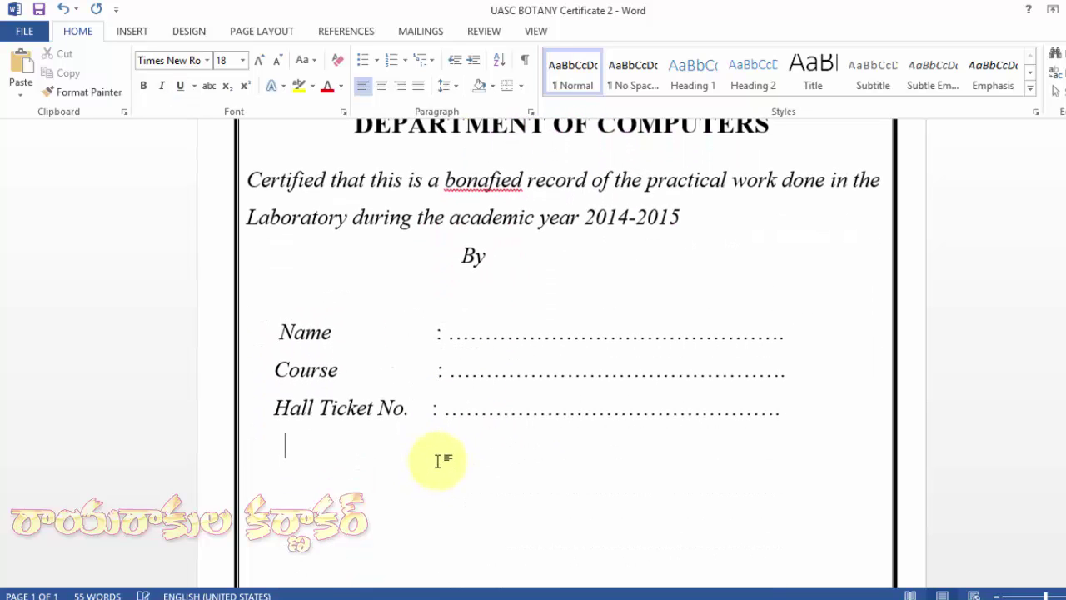
pyautogui.scroll(-4, 334, 316)
pyautogui.scroll(6, 480, 358)
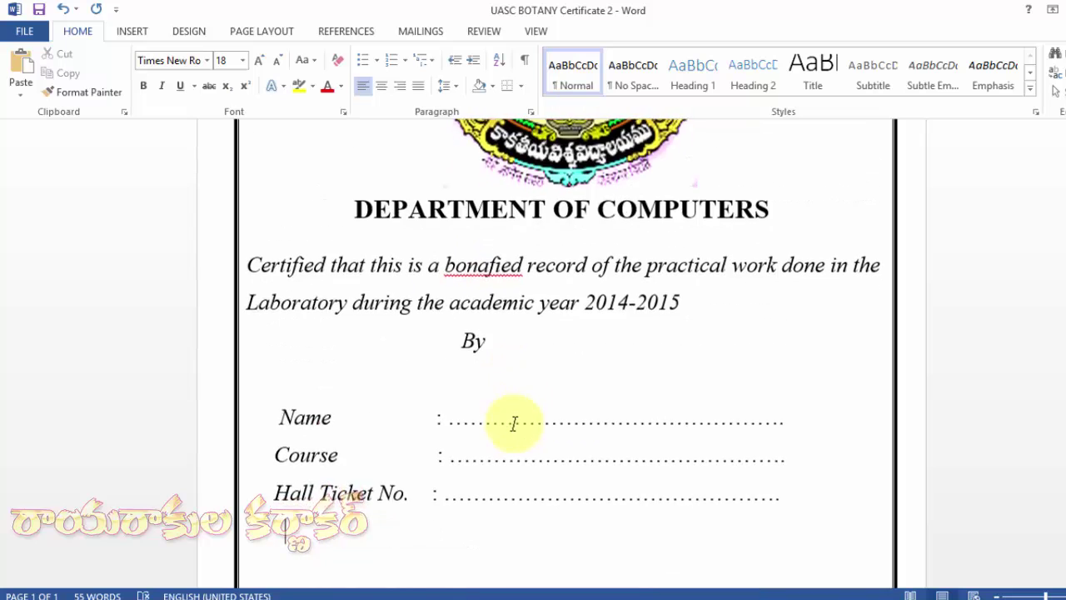
pyautogui.scroll(3, 512, 421)
pyautogui.scroll(-3, 512, 428)
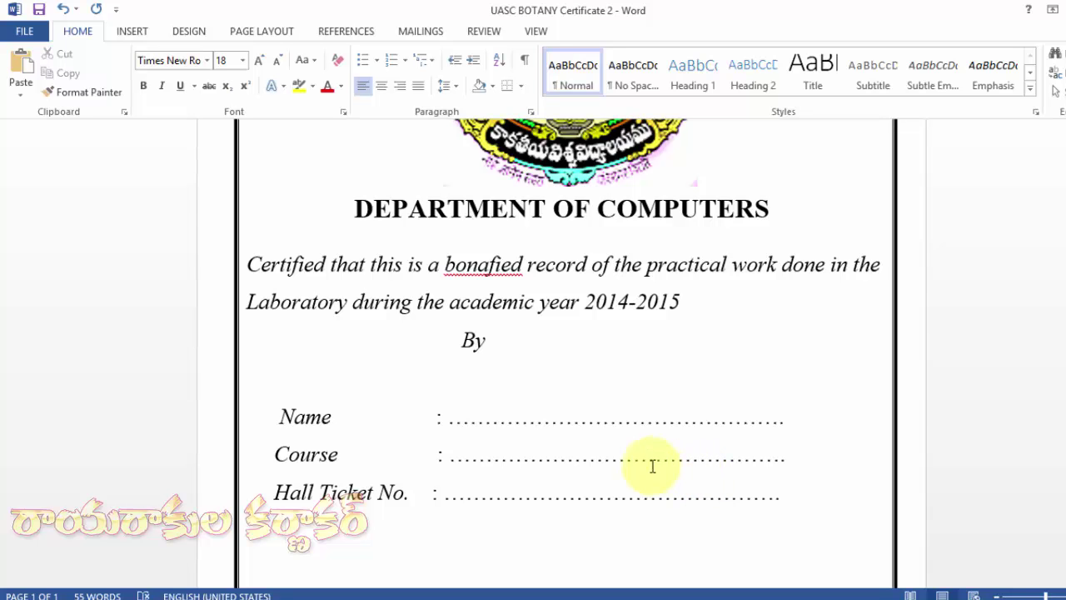
# Switch to the Excel student list and delete the title row and the blank row above the column headings.
pyautogui.hotkey('alt', 'Tab')
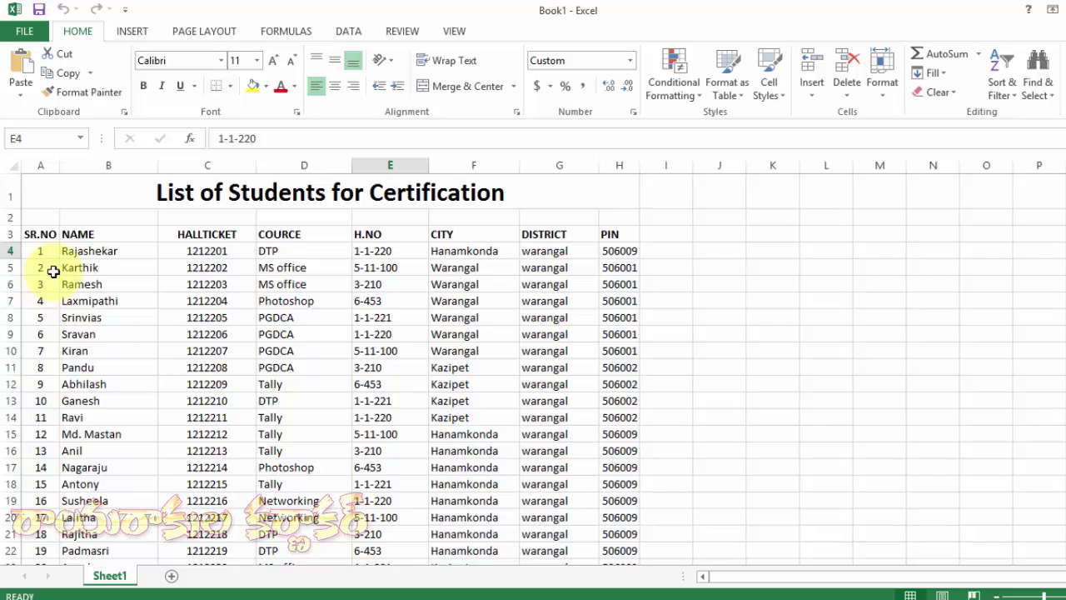
pyautogui.click(4, 192)
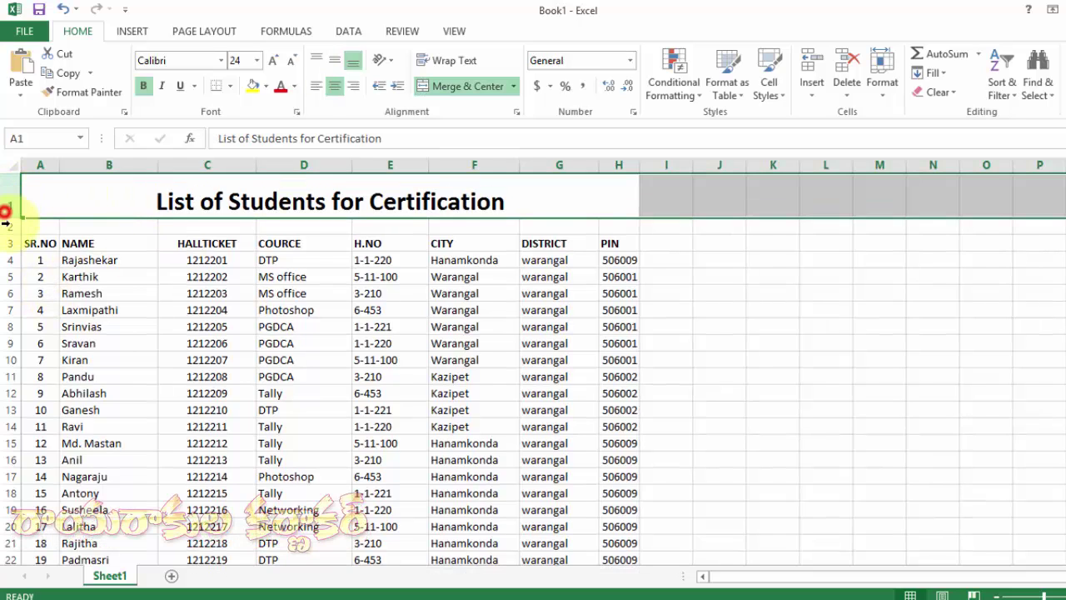
pyautogui.rightClick(8, 200)
pyautogui.click(46, 340)
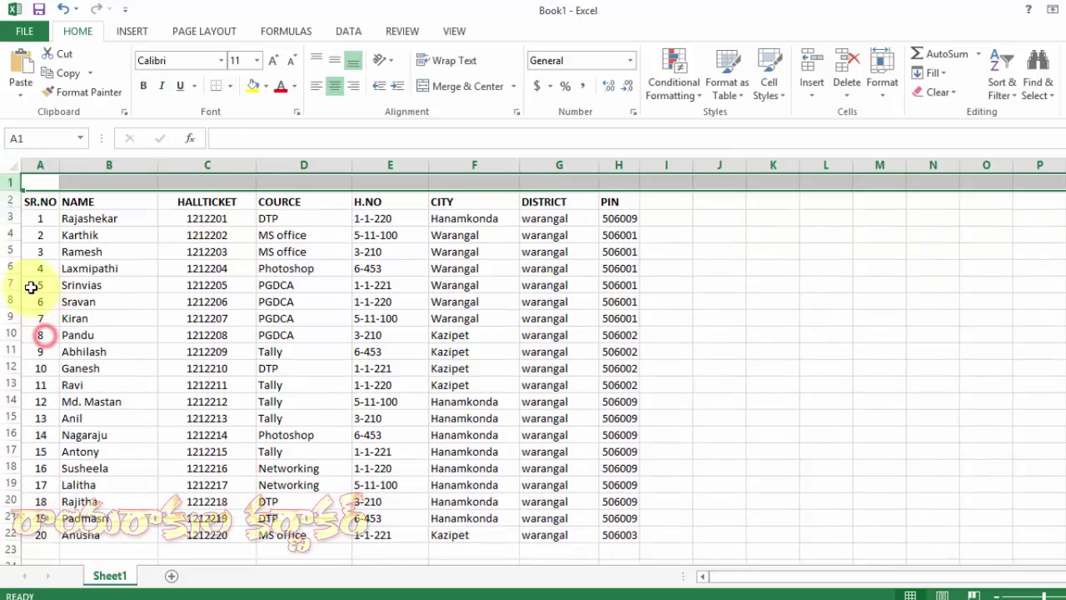
pyautogui.rightClick(9, 183)
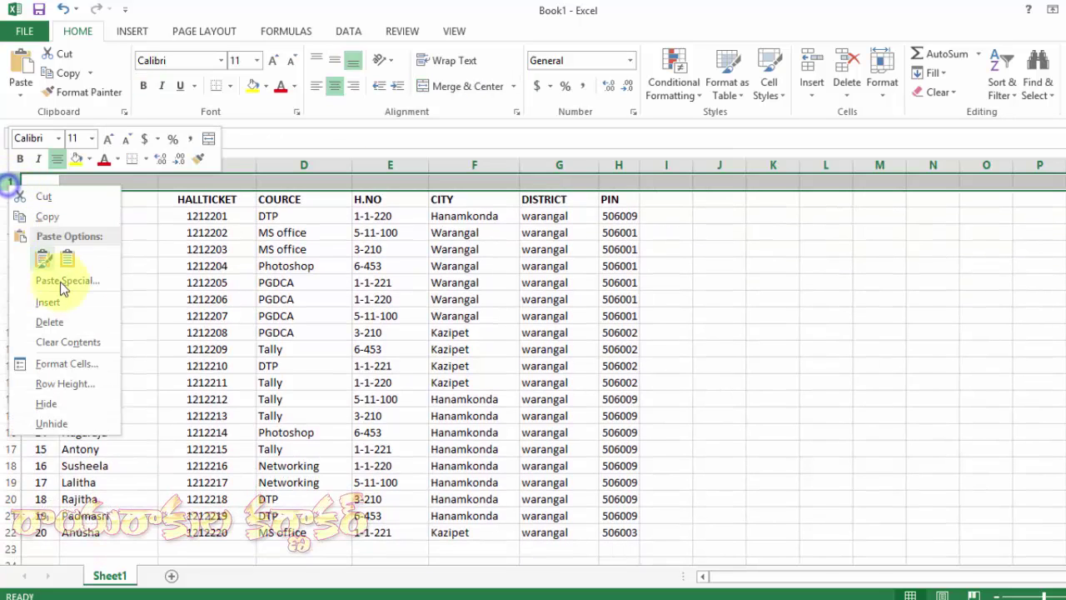
pyautogui.click(51, 323)
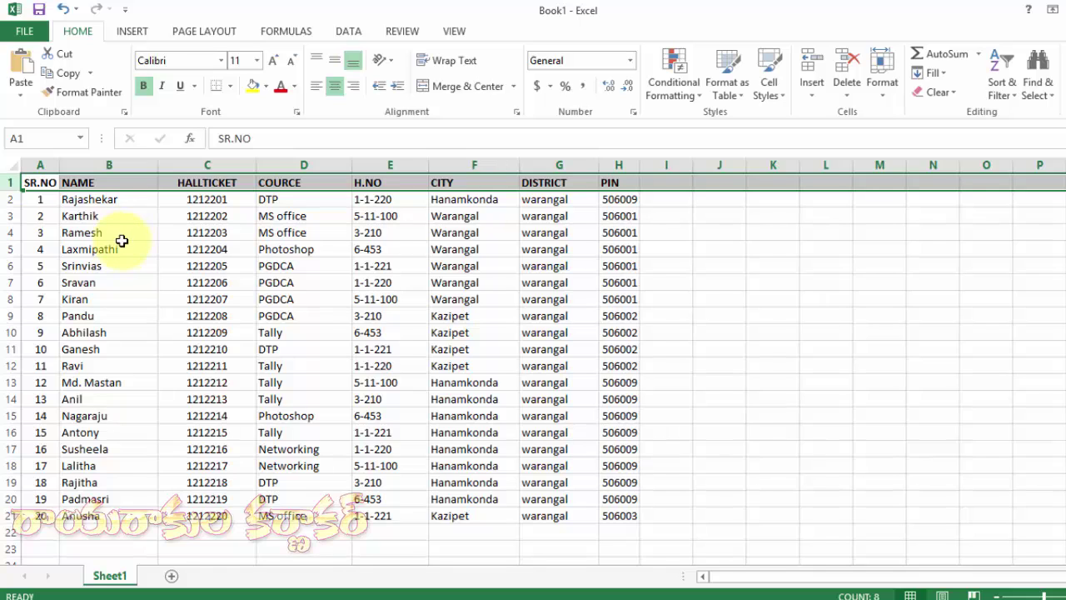
pyautogui.click(763, 230)
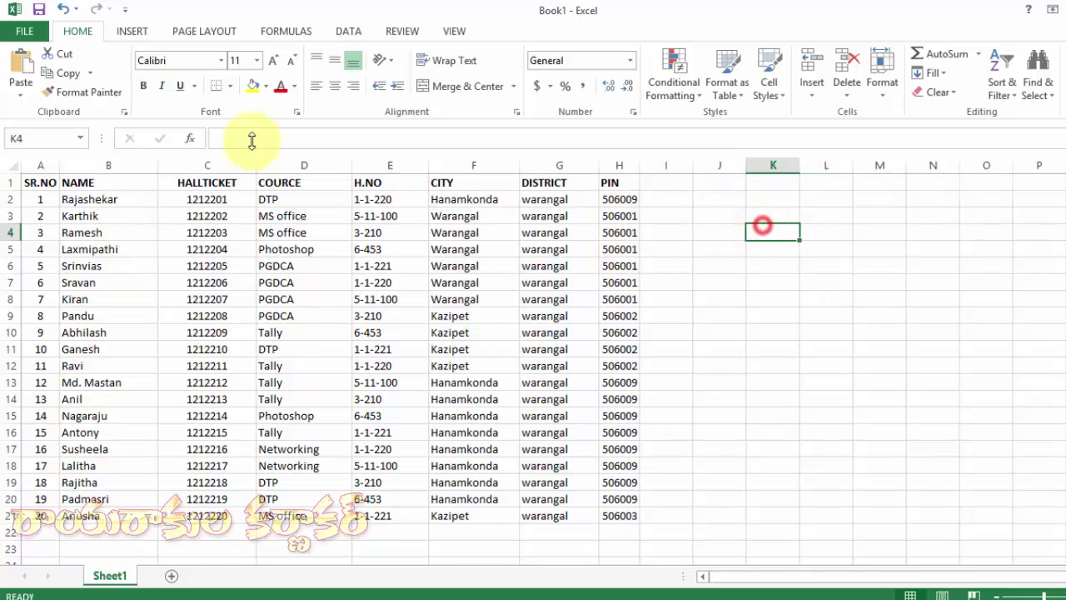
# Save a copy of the workbook on the Desktop as Book12.
pyautogui.click(17, 31)
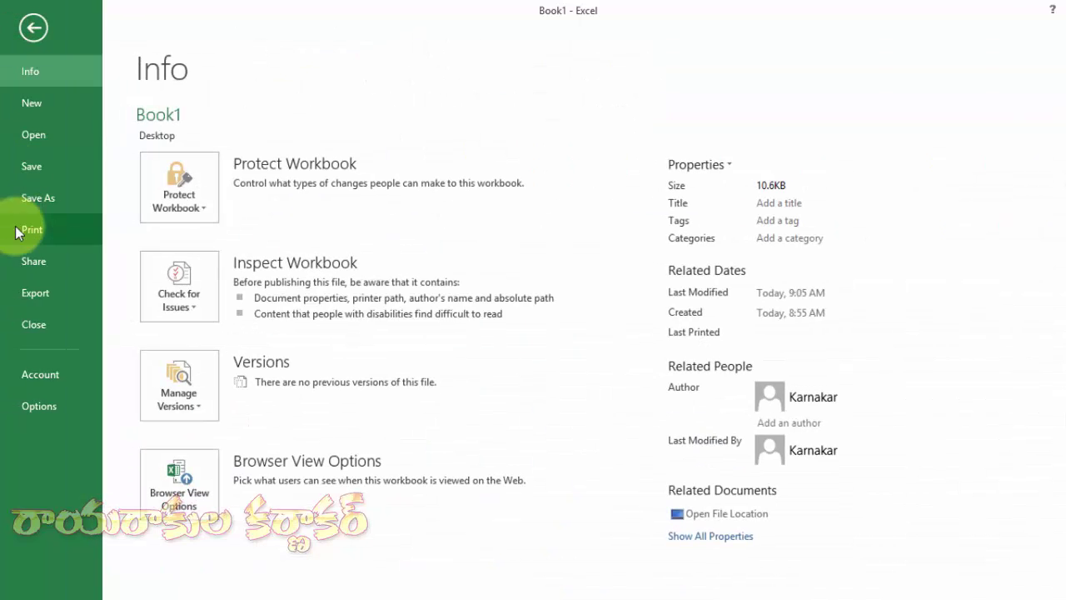
pyautogui.click(38, 198)
pyautogui.click(448, 177)
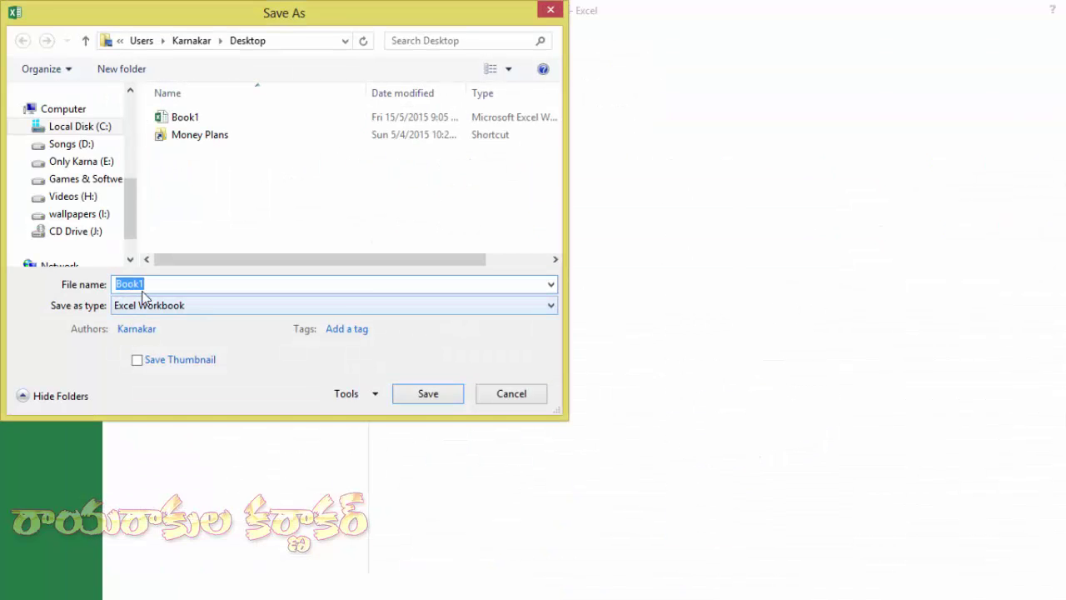
pyautogui.click(160, 284)
pyautogui.write('2')
pyautogui.click(427, 393)
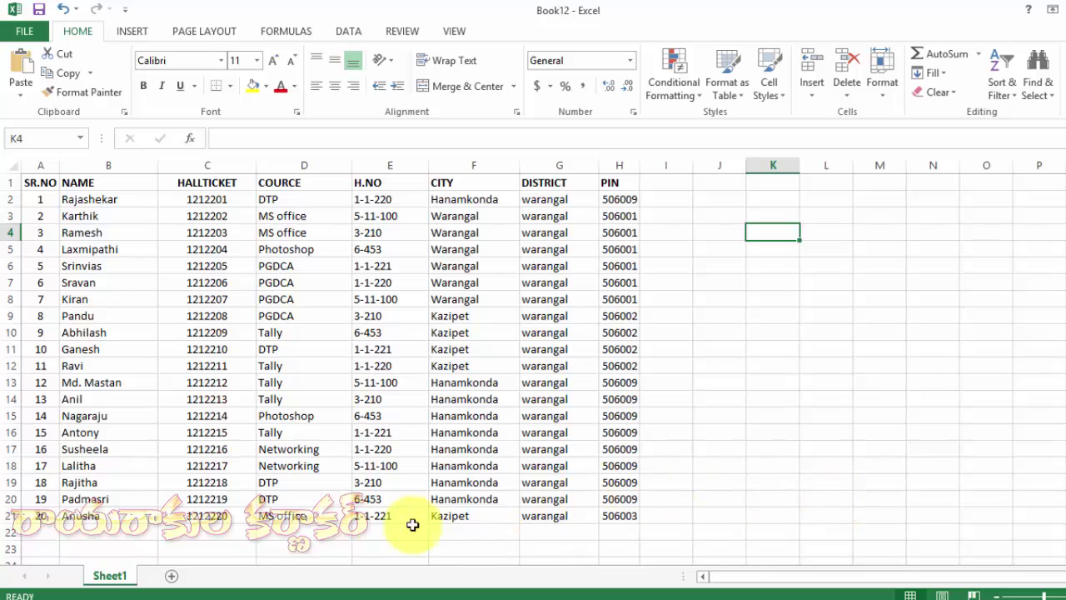
# Switch to the Word certificate and delete the dotted lines after Name, Course and Hall Ticket No.
pyautogui.moveTo(109, 598)
pyautogui.click(172, 531)
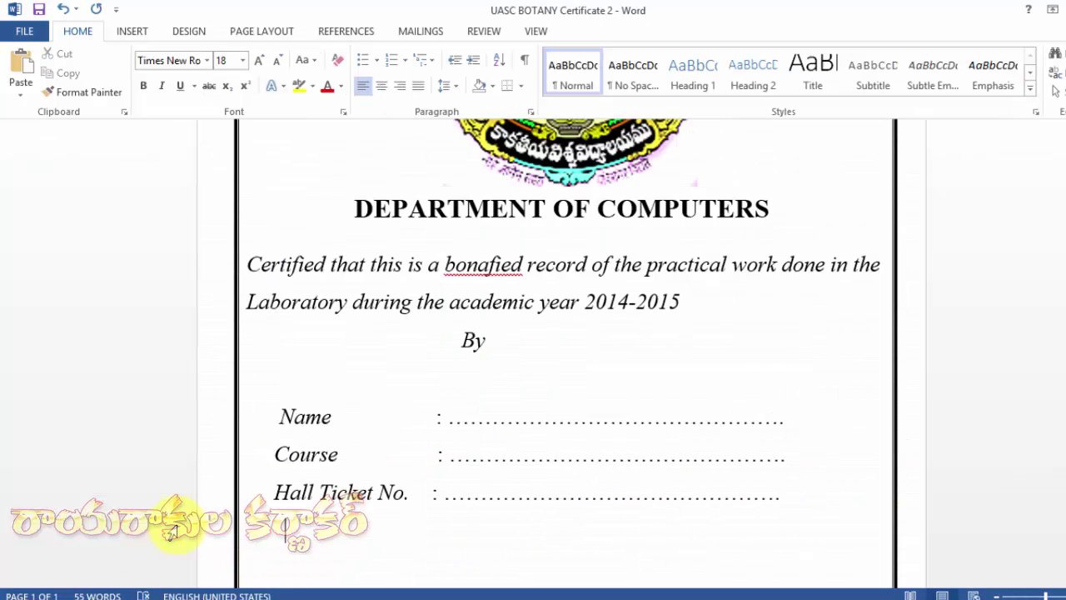
pyautogui.moveTo(447, 422); pyautogui.dragTo(785, 424)
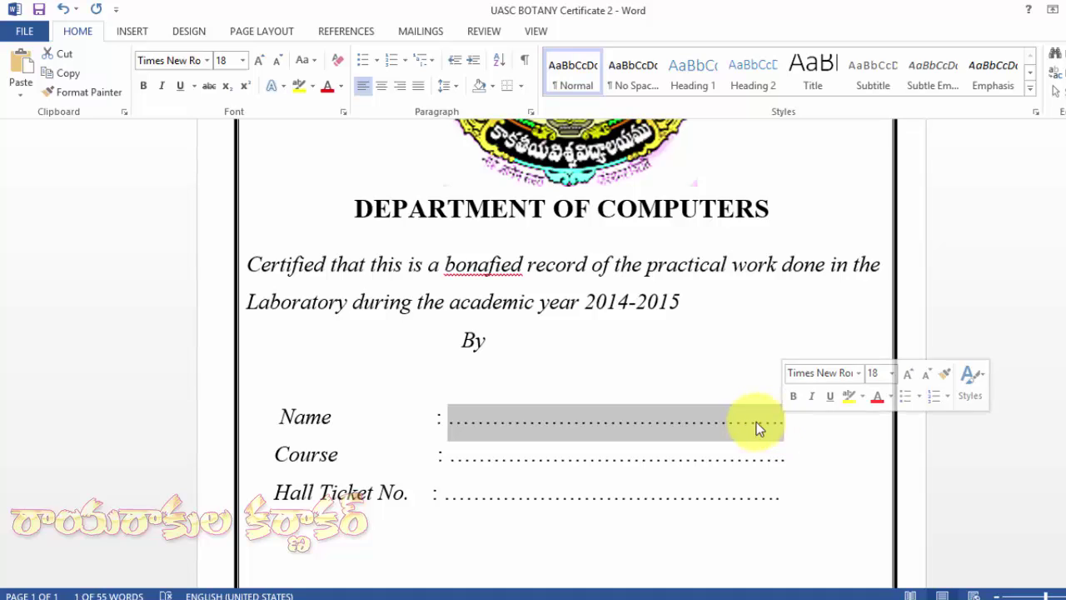
pyautogui.press('Delete')
pyautogui.press('Down')
pyautogui.hotkey('shift', 'End')
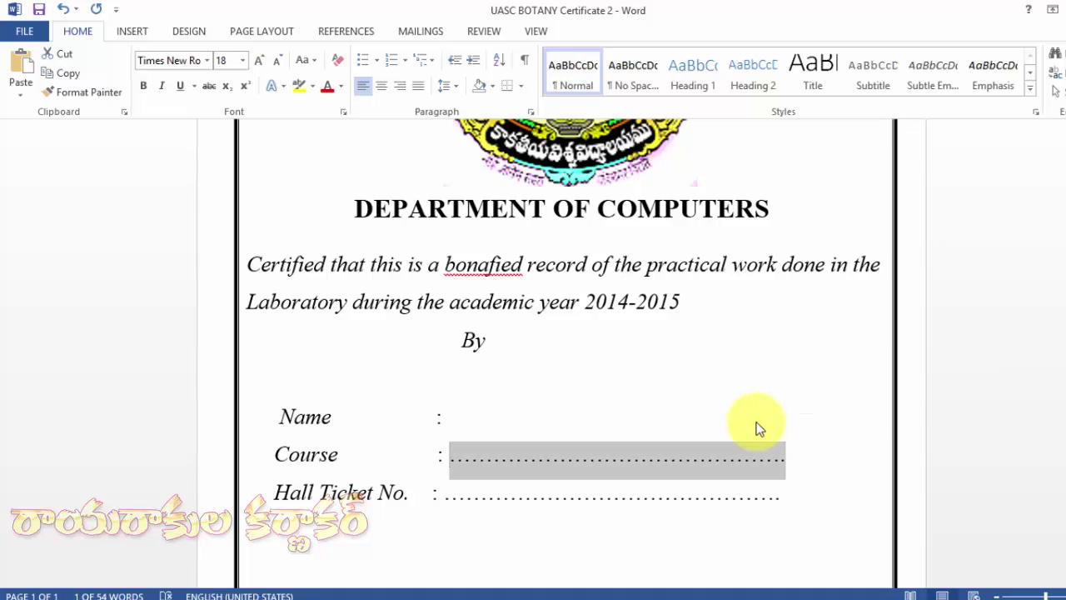
pyautogui.press('Delete')
pyautogui.press('Down')
pyautogui.hotkey('shift', 'End')
pyautogui.press('Delete')
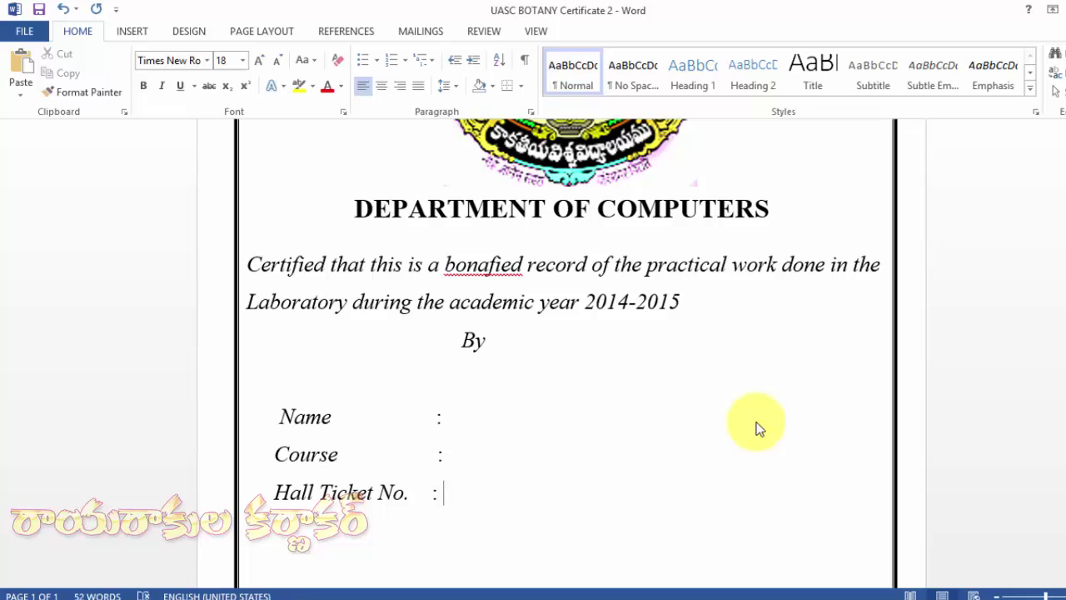
# Align the colons of the Name and Course lines with the Hall Ticket No. colon and place the cursor after the Name colon.
pyautogui.press('Left')
pyautogui.press('BackSpace')
pyautogui.press('Up')
pyautogui.press('Right')
# Start the Step-by-Step Mail Merge Wizard for the certificate.
pyautogui.click(433, 34)
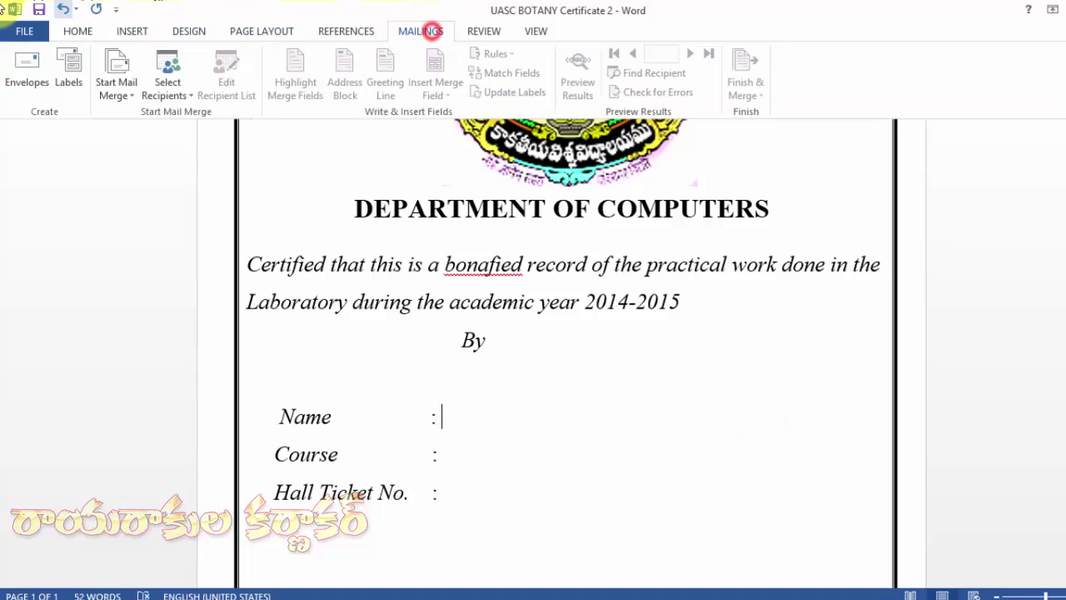
pyautogui.click(125, 97)
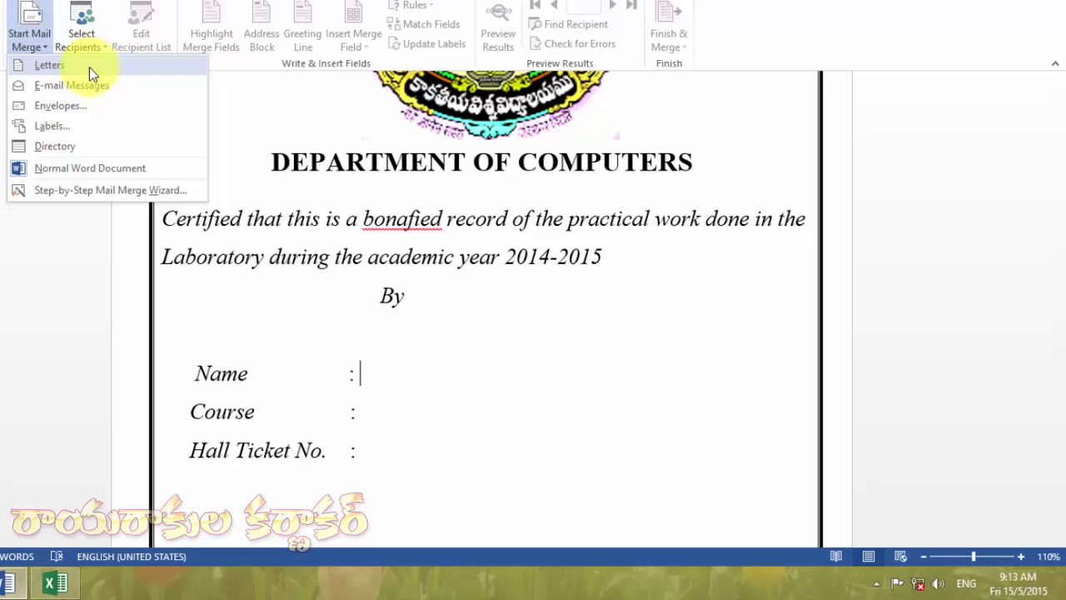
pyautogui.click(89, 190)
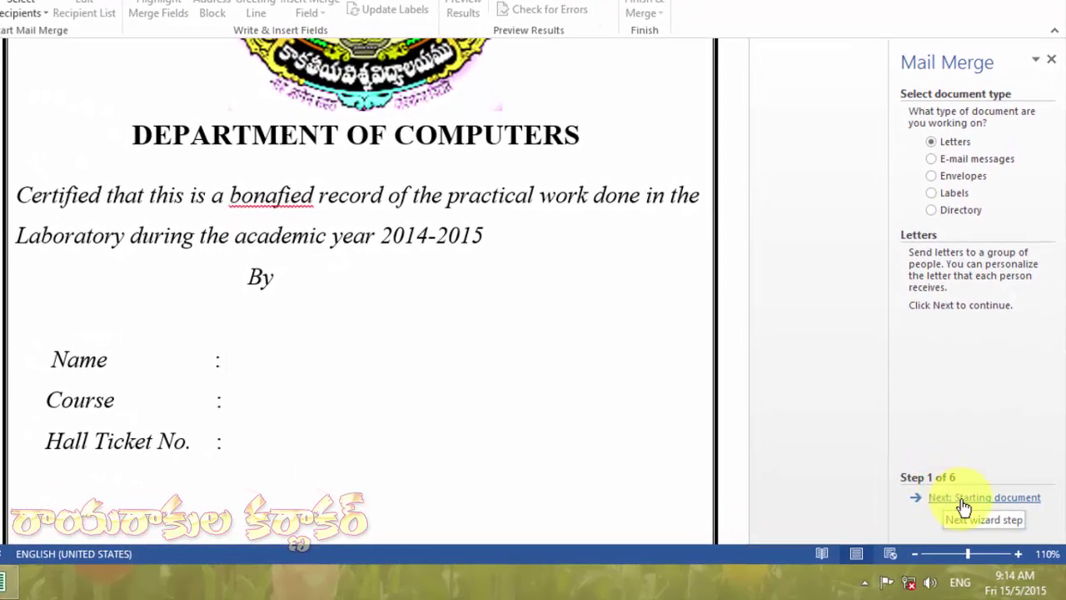
# Set up the letters from the current document and choose Book12 on the Desktop as the existing recipient list.
pyautogui.click(962, 499)
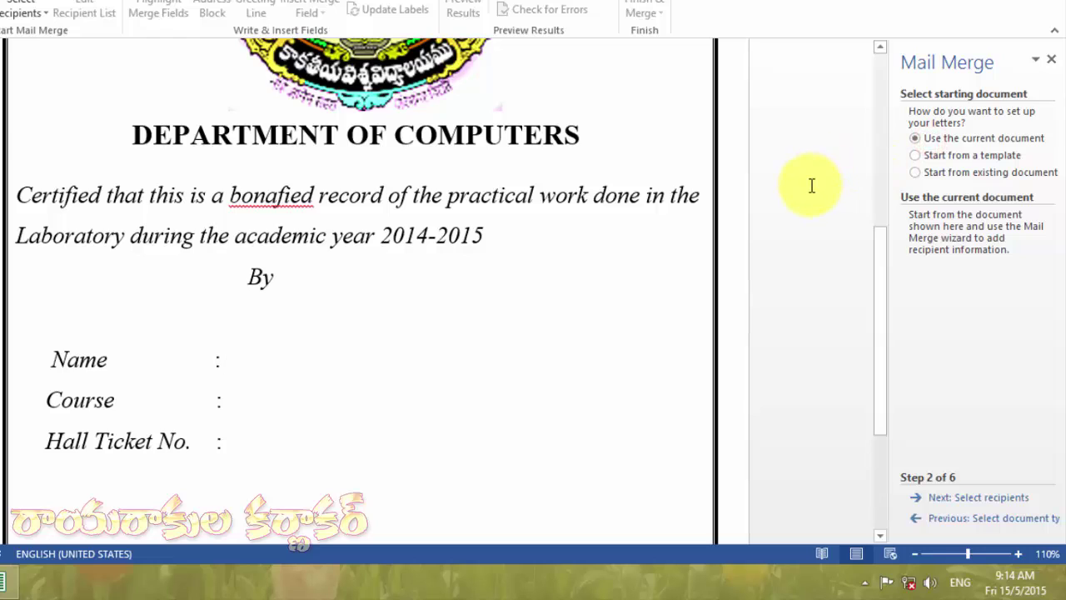
pyautogui.click(1010, 501)
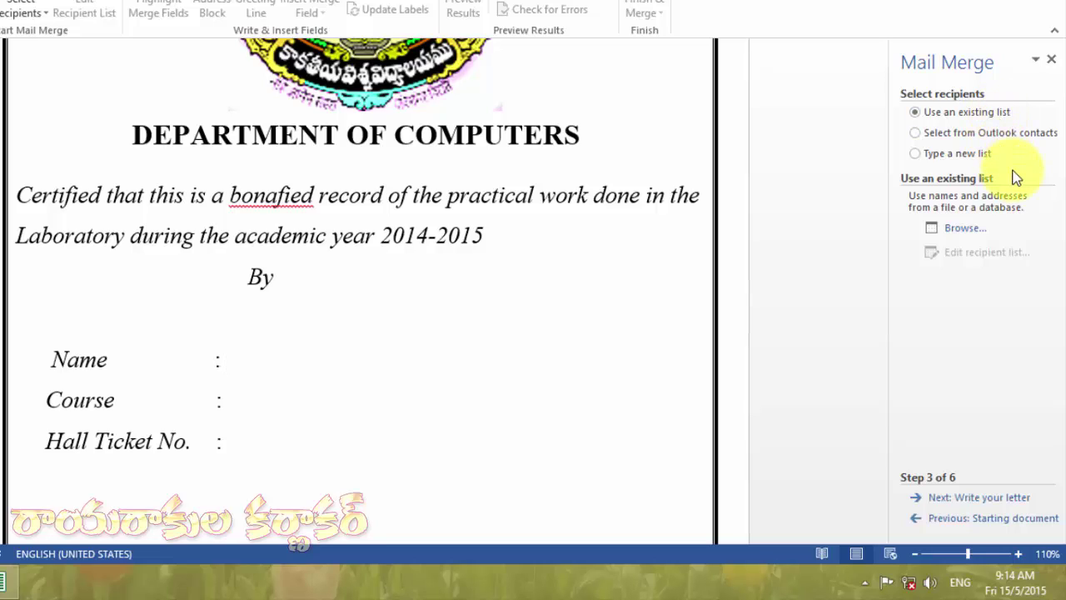
pyautogui.click(970, 231)
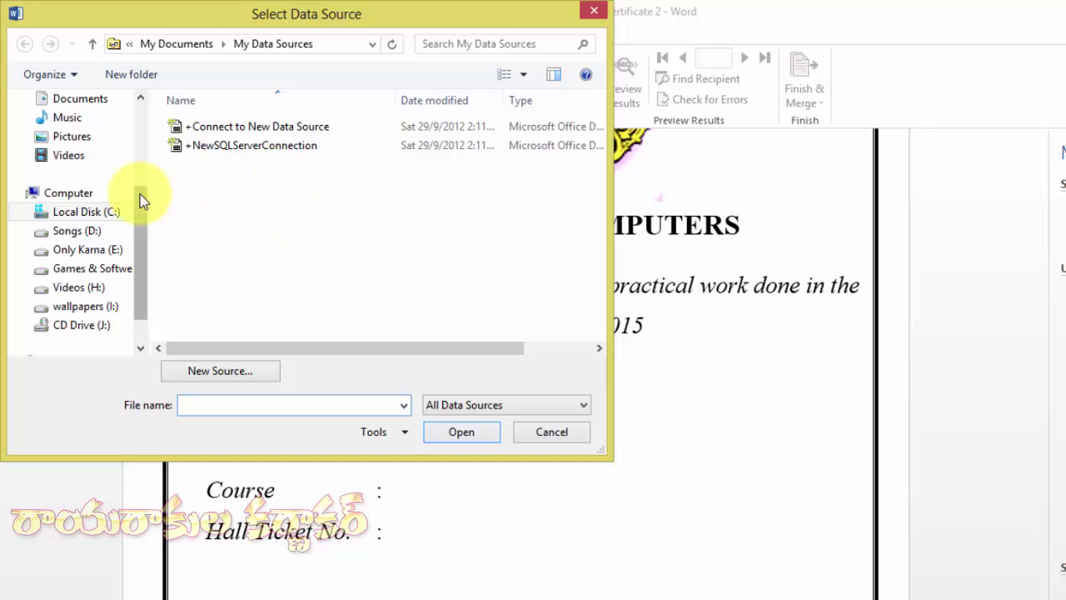
pyautogui.moveTo(139, 197); pyautogui.dragTo(148, 116)
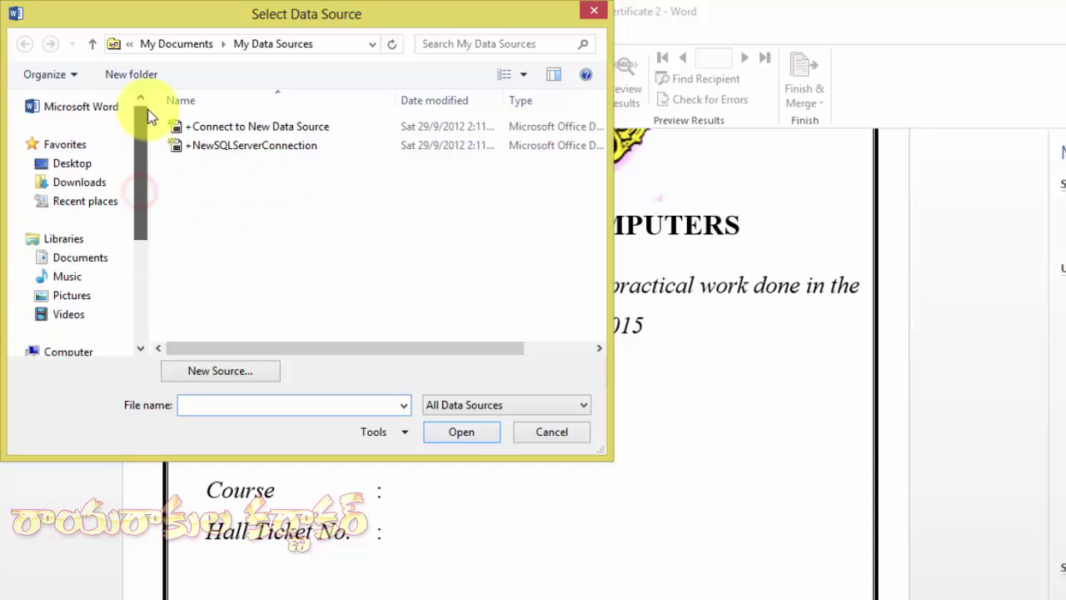
pyautogui.click(83, 169)
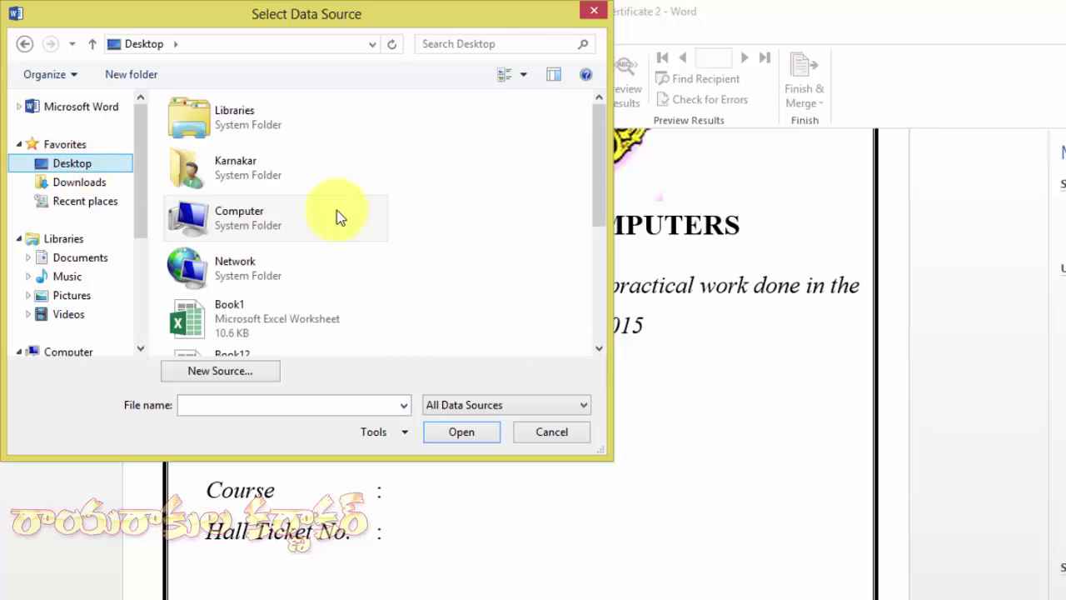
pyautogui.click(519, 186)
pyautogui.scroll(-5, 463, 223)
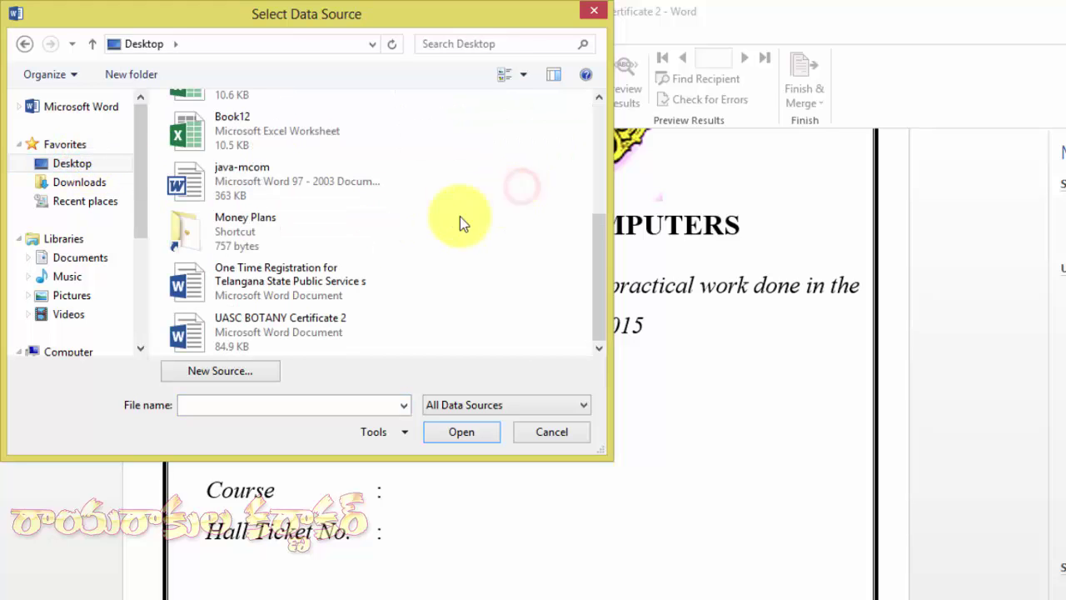
pyautogui.doubleClick(303, 133)
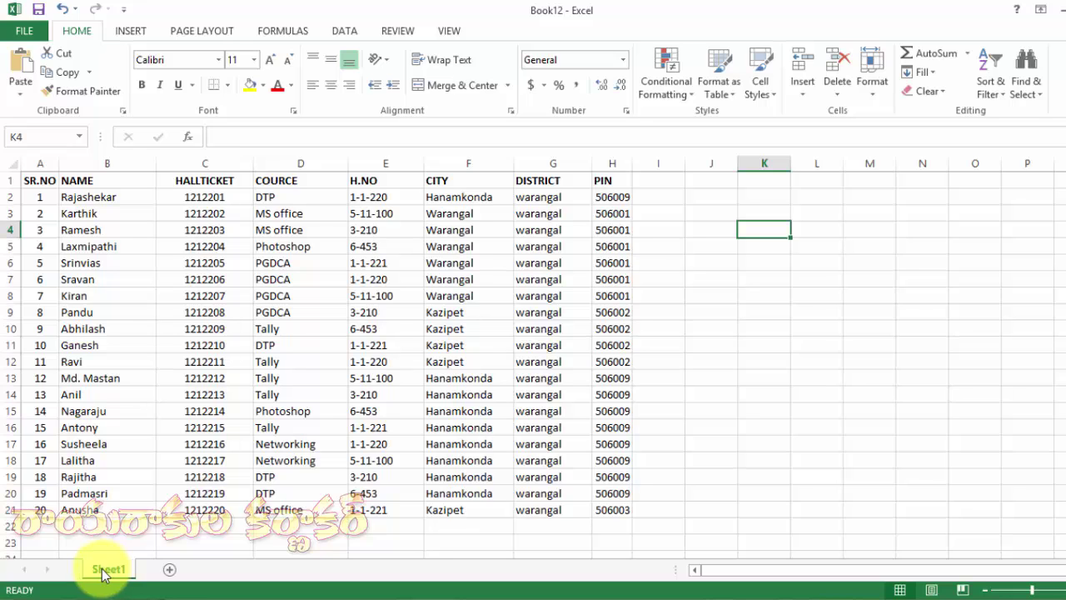
# Switch to the Book12 workbook in Excel, add two blank worksheets after Sheet1 and delete both again.
pyautogui.click(169, 570)
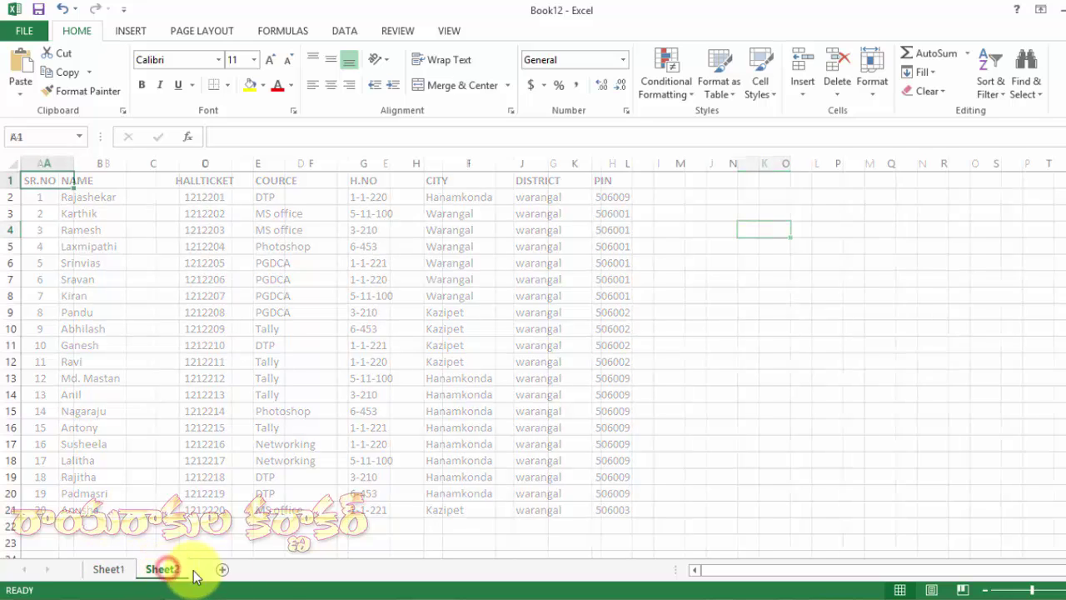
pyautogui.click(223, 569)
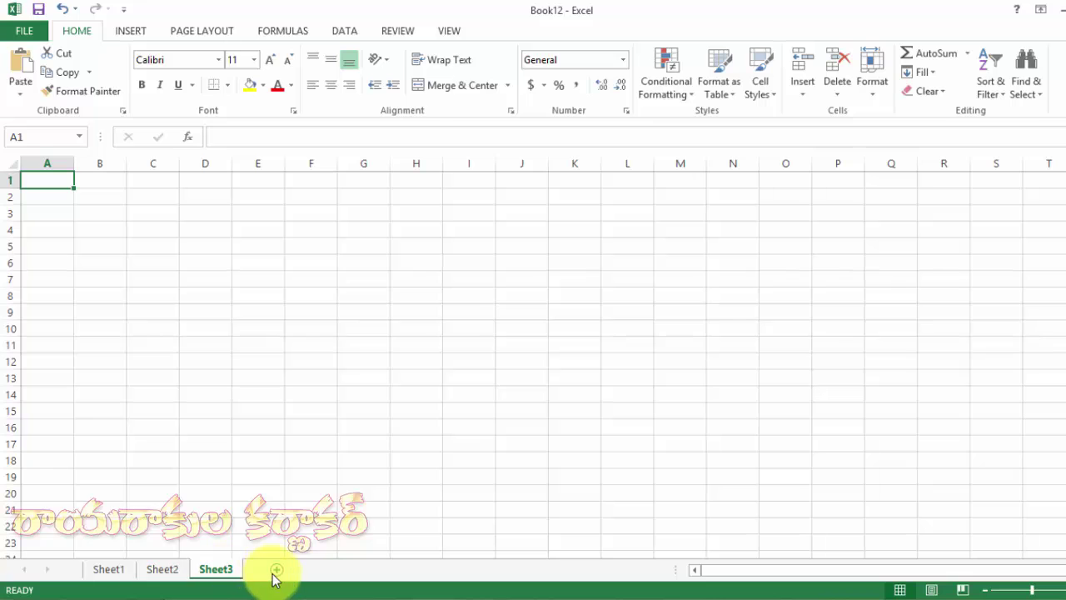
pyautogui.click(217, 570)
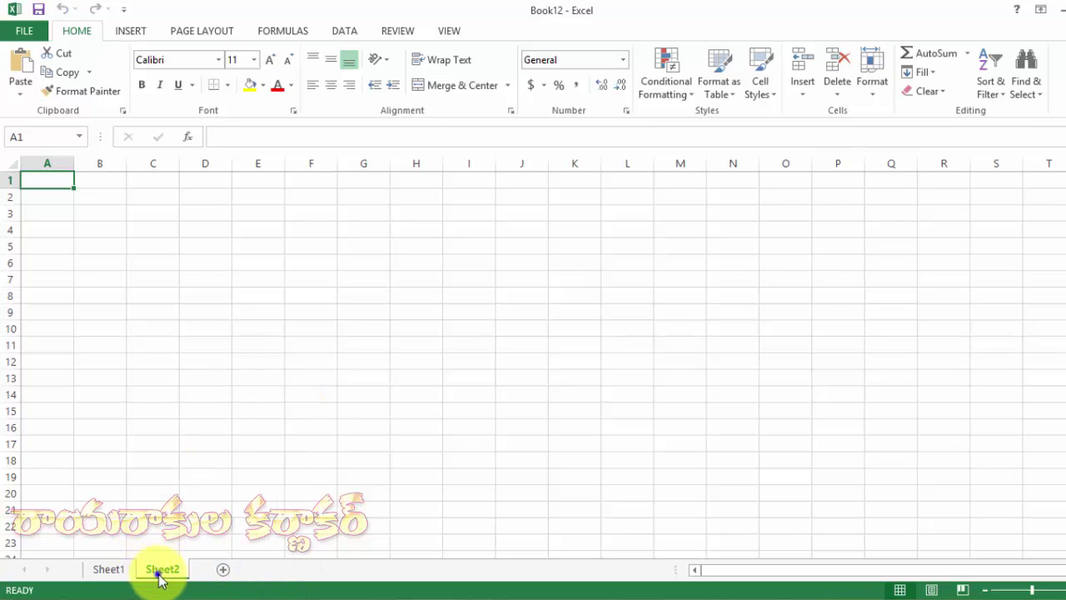
pyautogui.rightClick(157, 570)
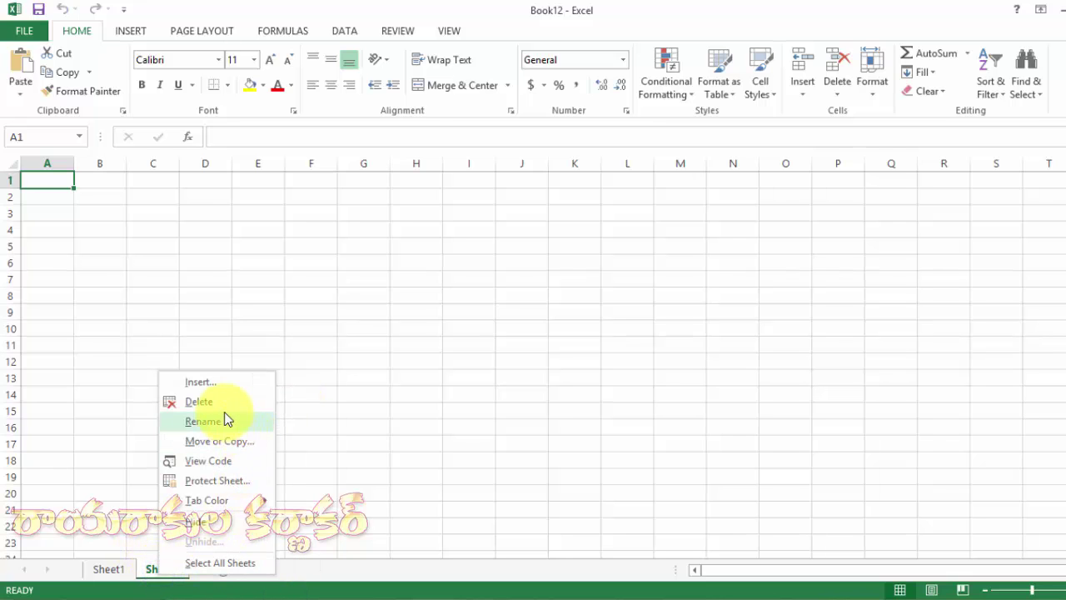
pyautogui.click(219, 403)
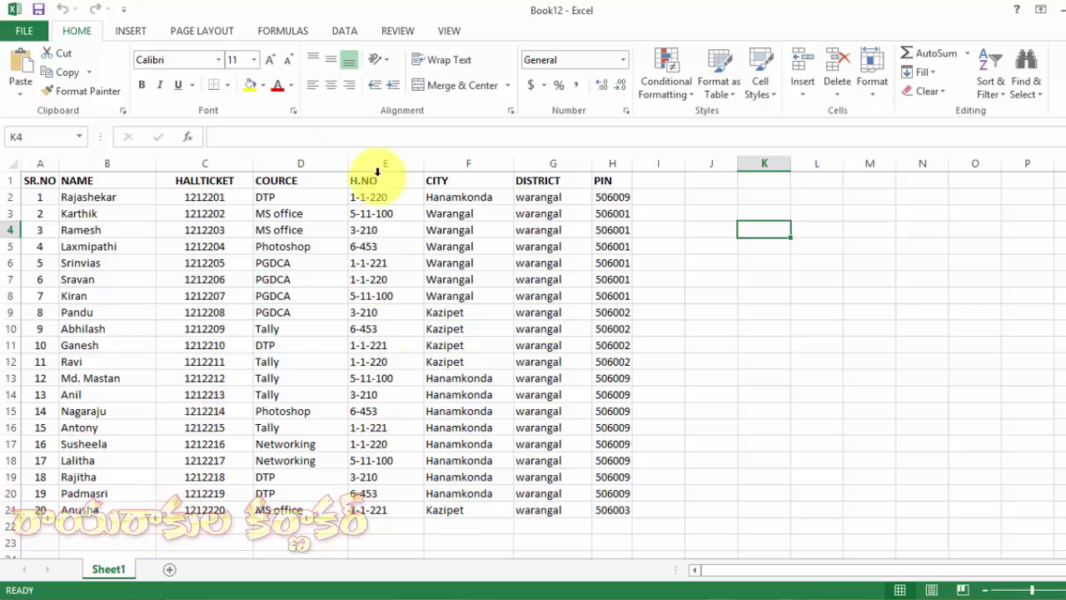
pyautogui.scroll(-1, 305, 383)
pyautogui.scroll(-4, 250, 428)
pyautogui.scroll(5, 250, 428)
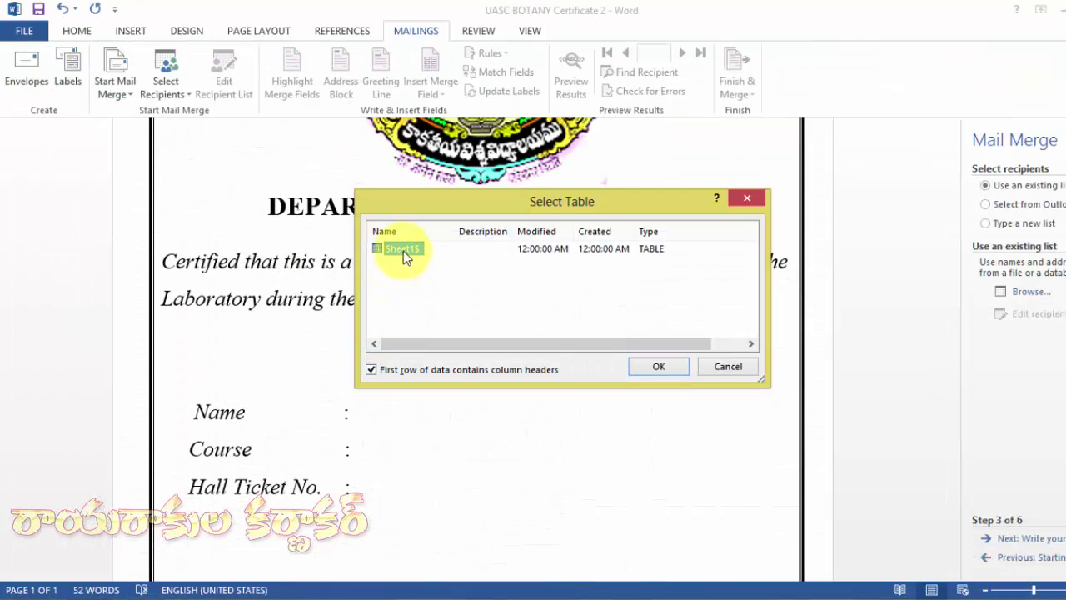
# Select the Sheet1$ table as the recipient source in Word and look through the mail merge recipients.
pyautogui.click(673, 367)
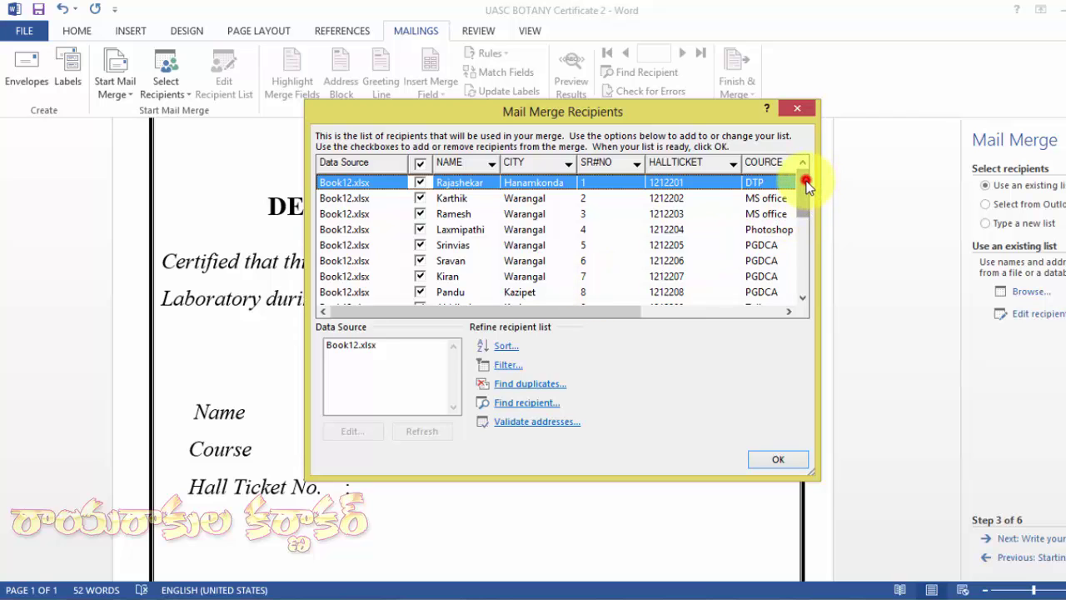
pyautogui.moveTo(807, 185); pyautogui.dragTo(800, 298)
pyautogui.click(787, 276)
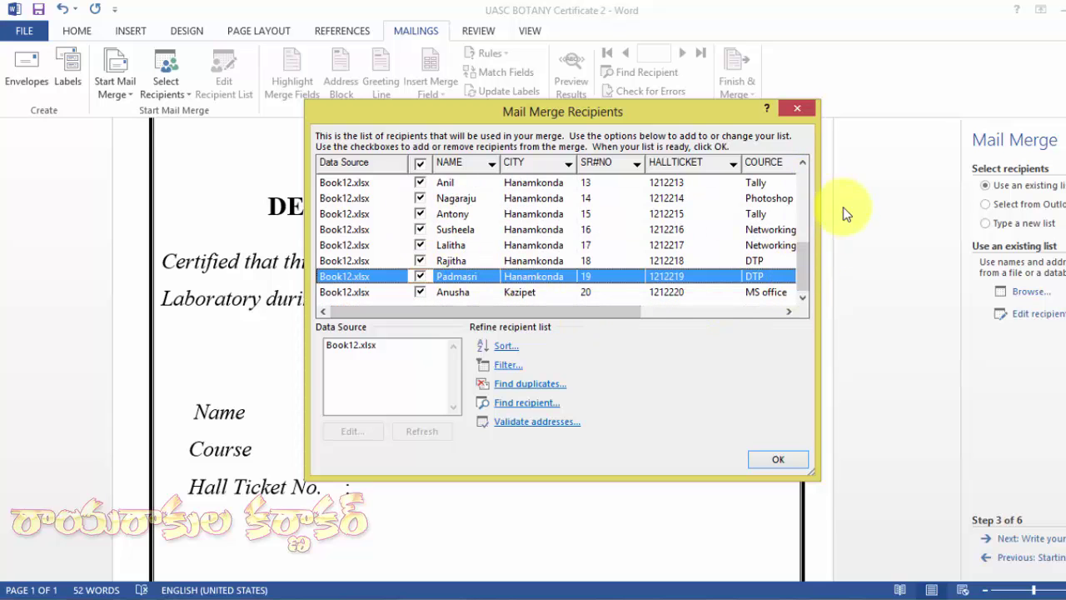
pyautogui.moveTo(800, 246); pyautogui.dragTo(805, 144)
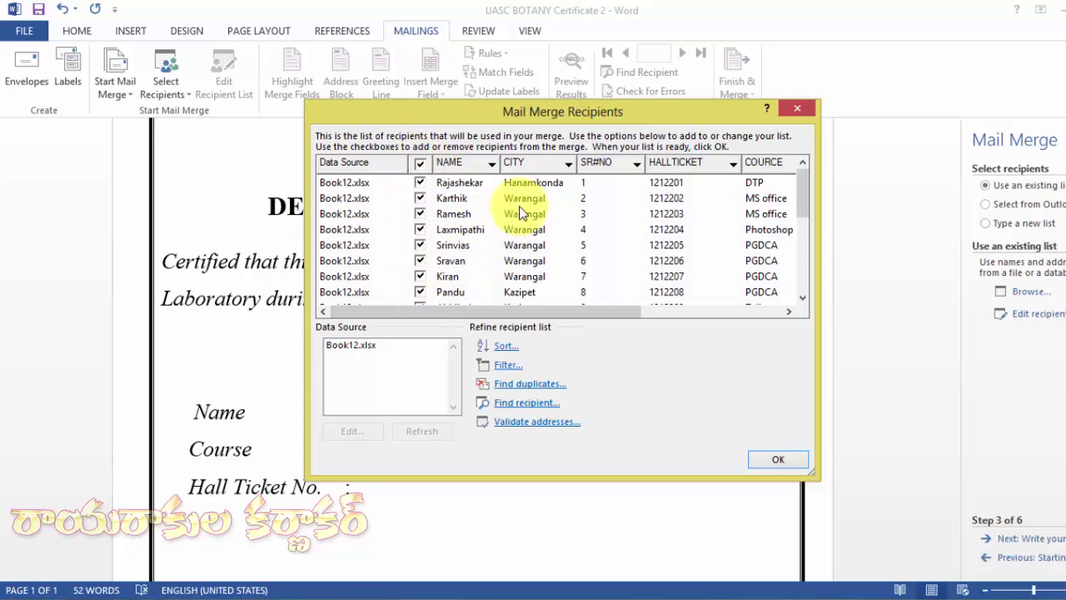
pyautogui.scroll(-4, 519, 218)
pyautogui.scroll(4, 481, 255)
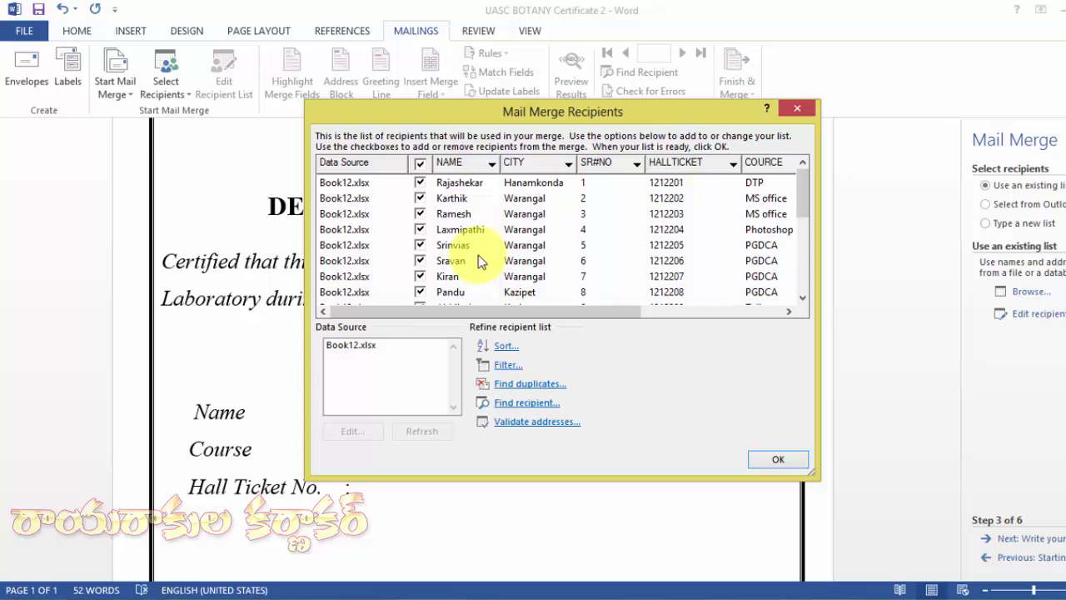
# Sort the mail merge recipients by NAME in ascending order and accept the recipient list.
pyautogui.click(508, 348)
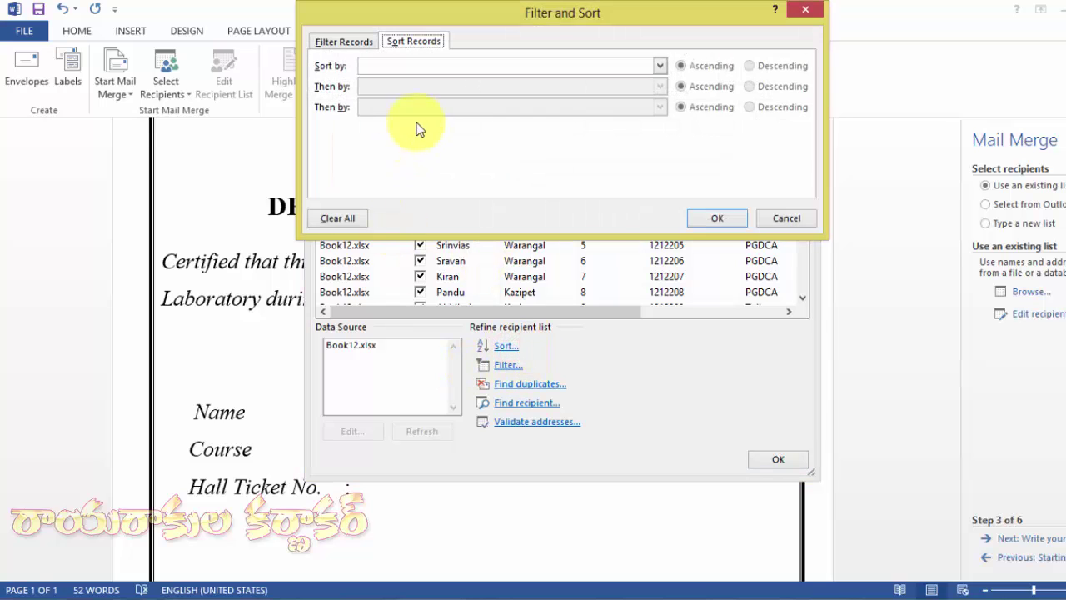
pyautogui.click(360, 42)
pyautogui.click(413, 42)
pyautogui.click(507, 65)
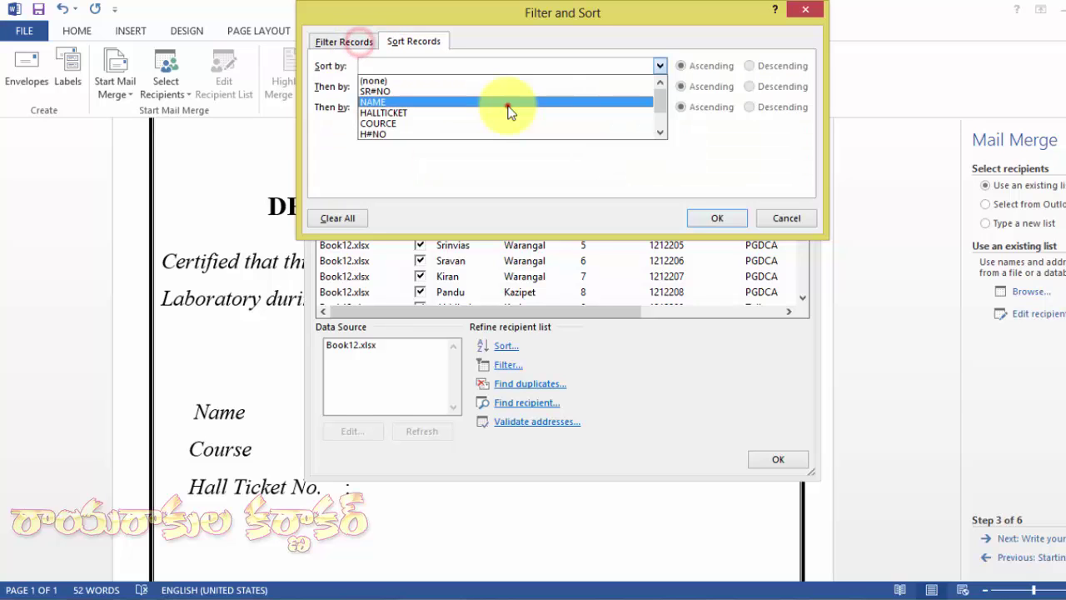
pyautogui.click(507, 104)
pyautogui.click(726, 217)
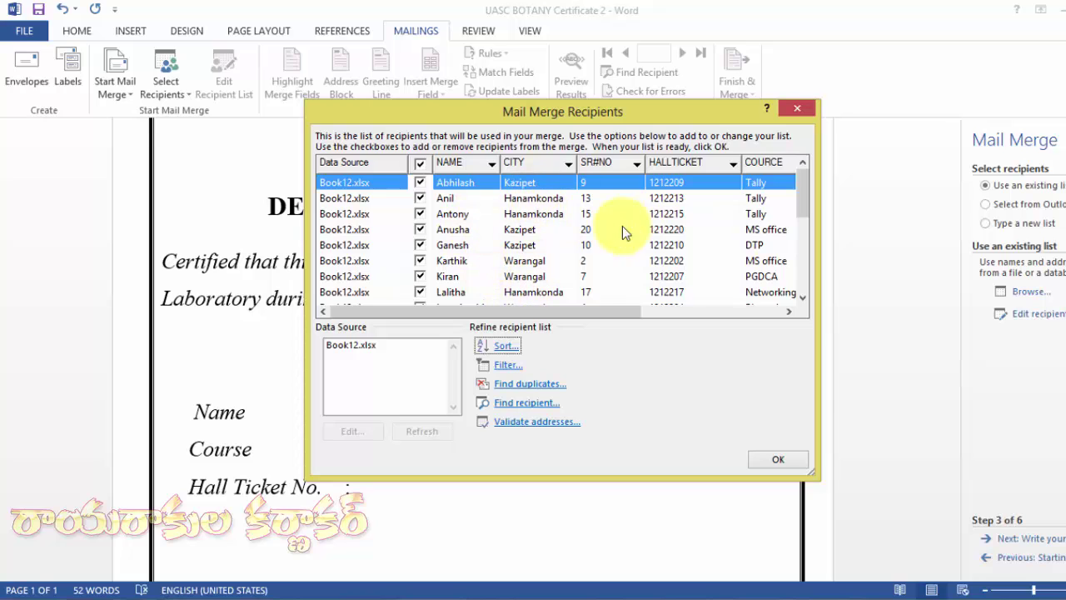
pyautogui.click(593, 183)
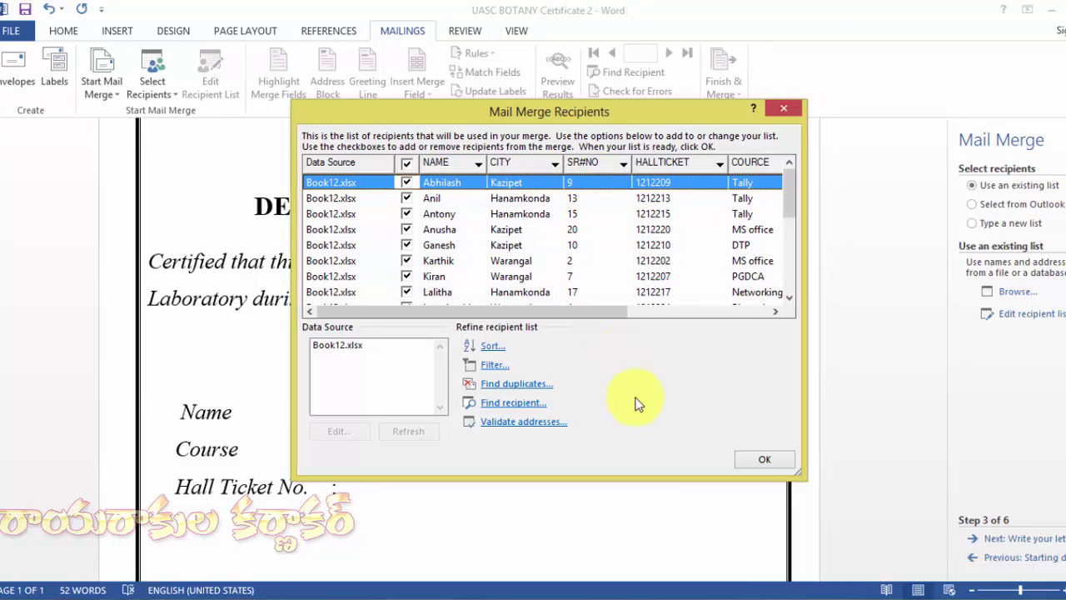
pyautogui.click(727, 458)
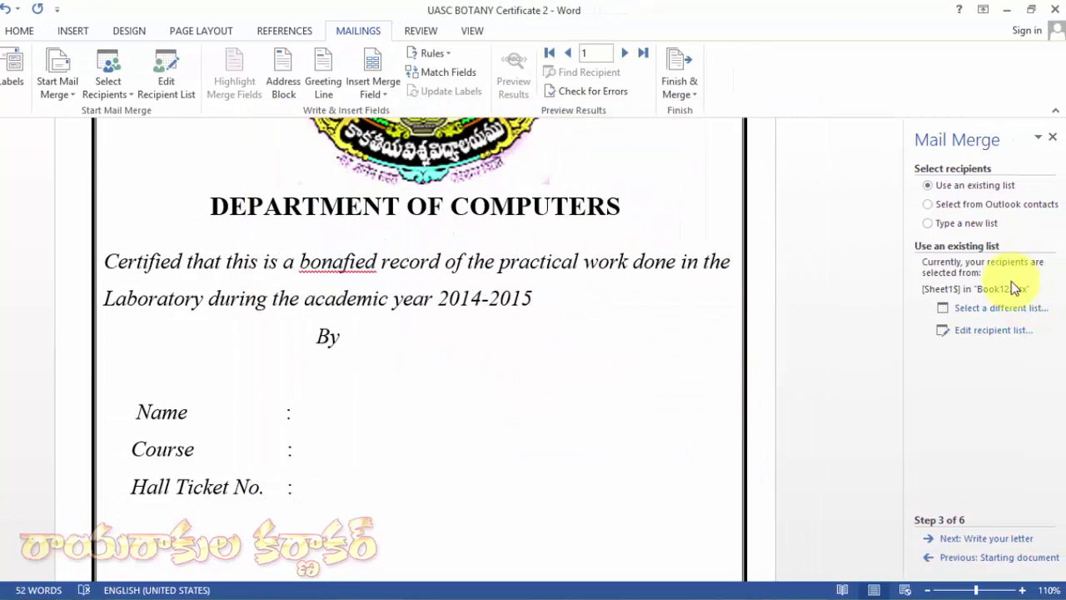
# Advance the wizard to writing the letter and insert the NAME merge field after the Name colon.
pyautogui.click(989, 539)
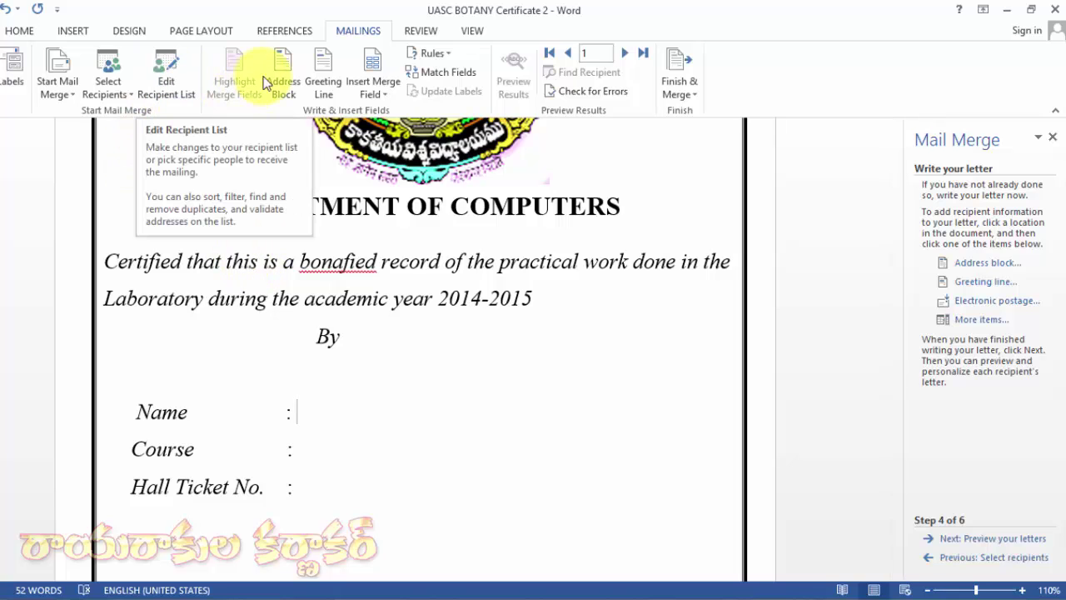
pyautogui.click(385, 95)
pyautogui.click(297, 411)
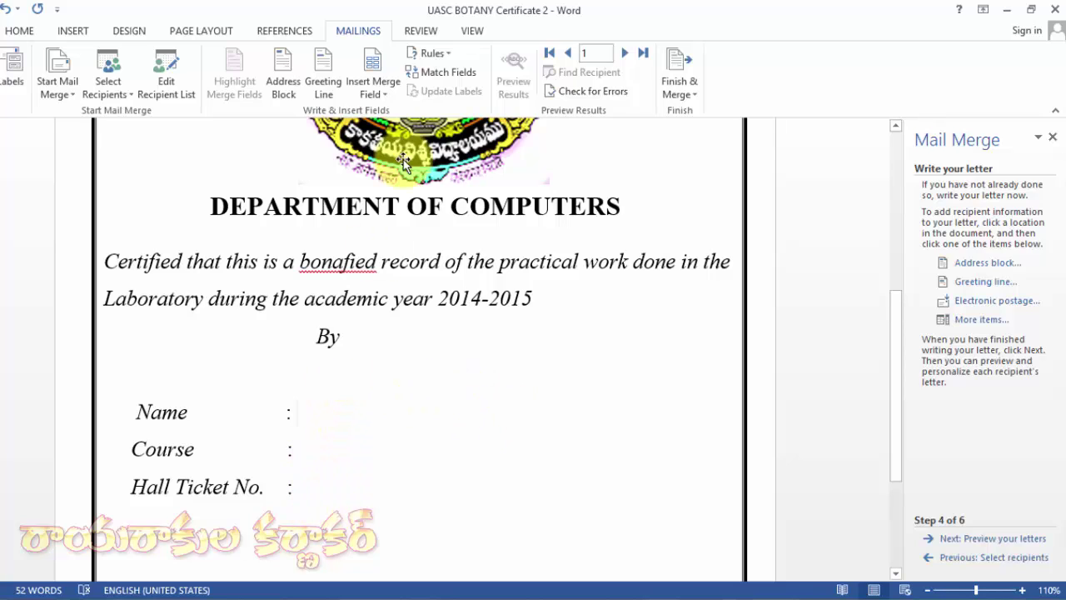
pyautogui.click(377, 95)
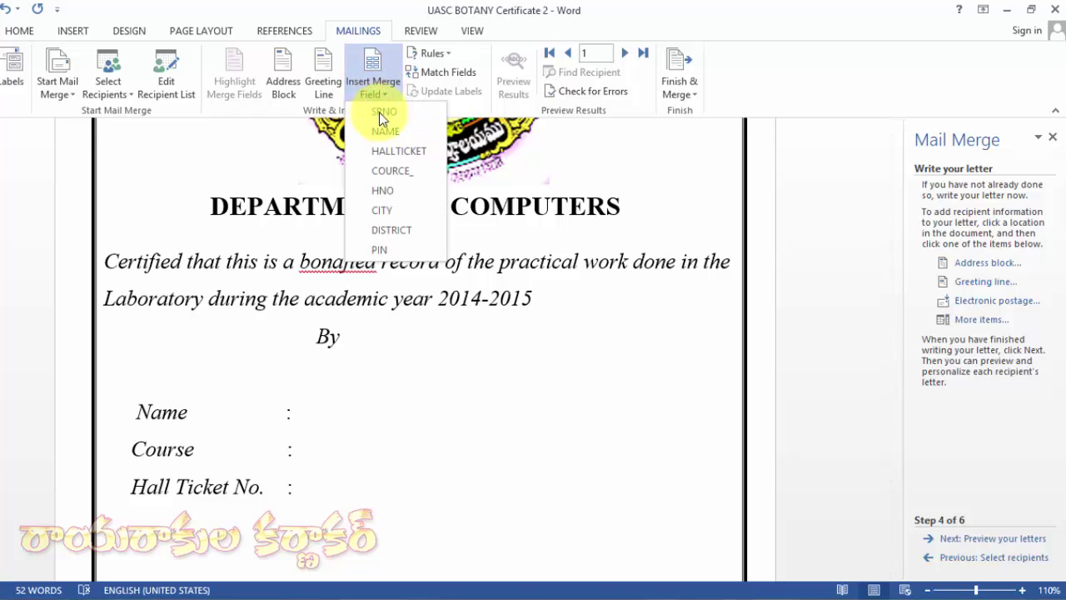
pyautogui.click(386, 131)
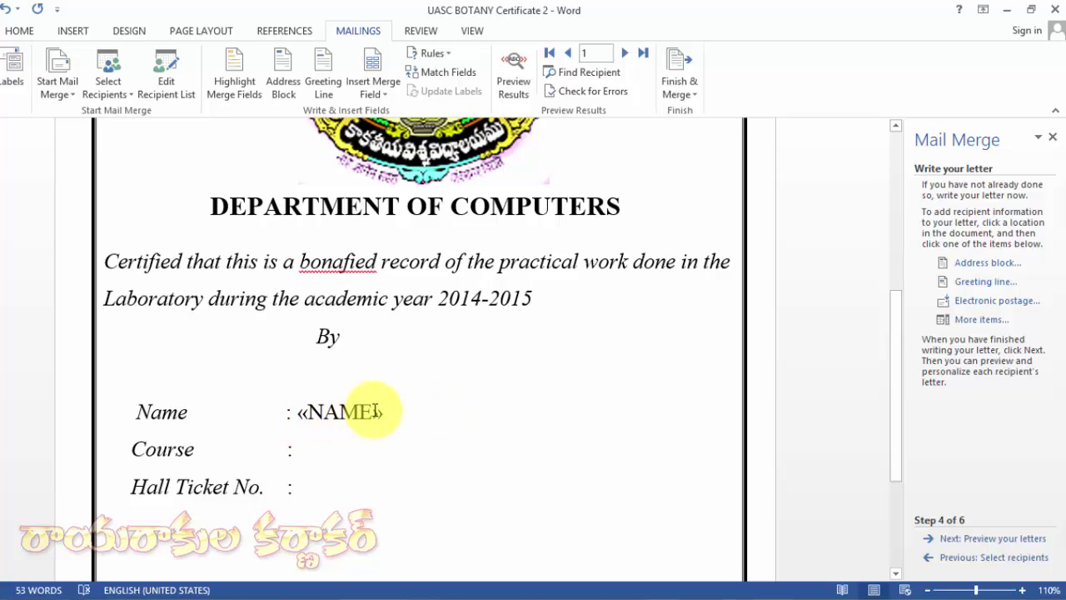
# Insert the COURCE_ merge field after the Course colon and the HALLTICKET field after the Hall Ticket No. colon.
pyautogui.click(312, 454)
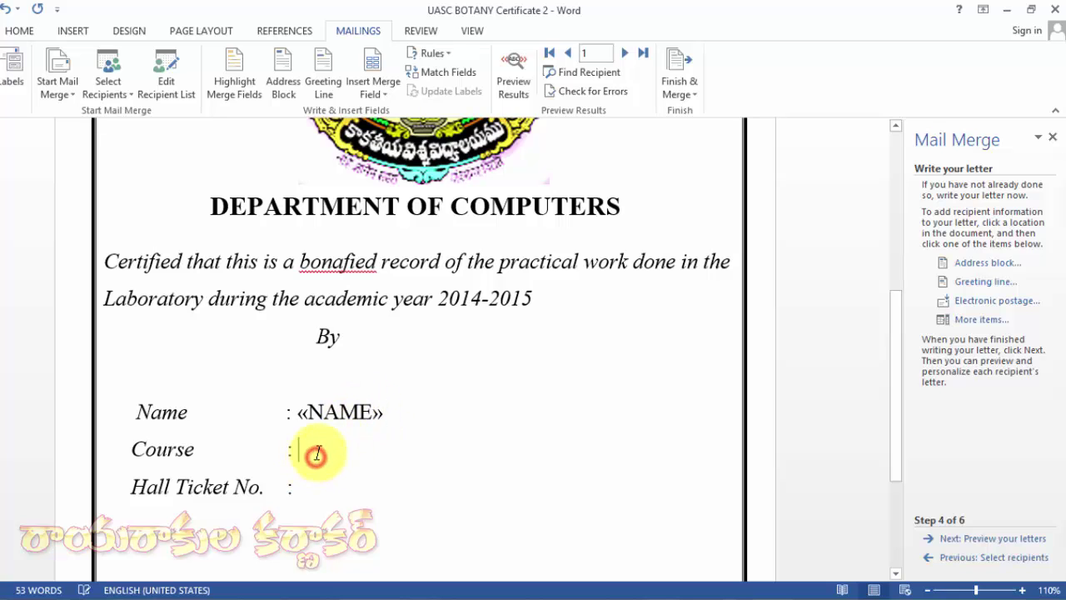
pyautogui.click(380, 95)
pyautogui.click(375, 170)
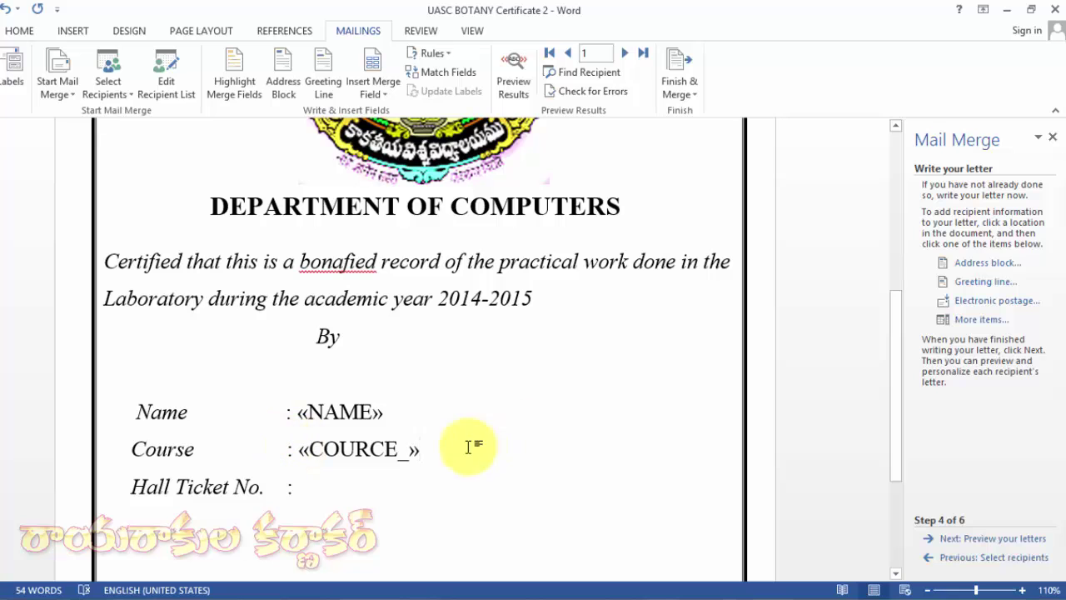
pyautogui.click(319, 490)
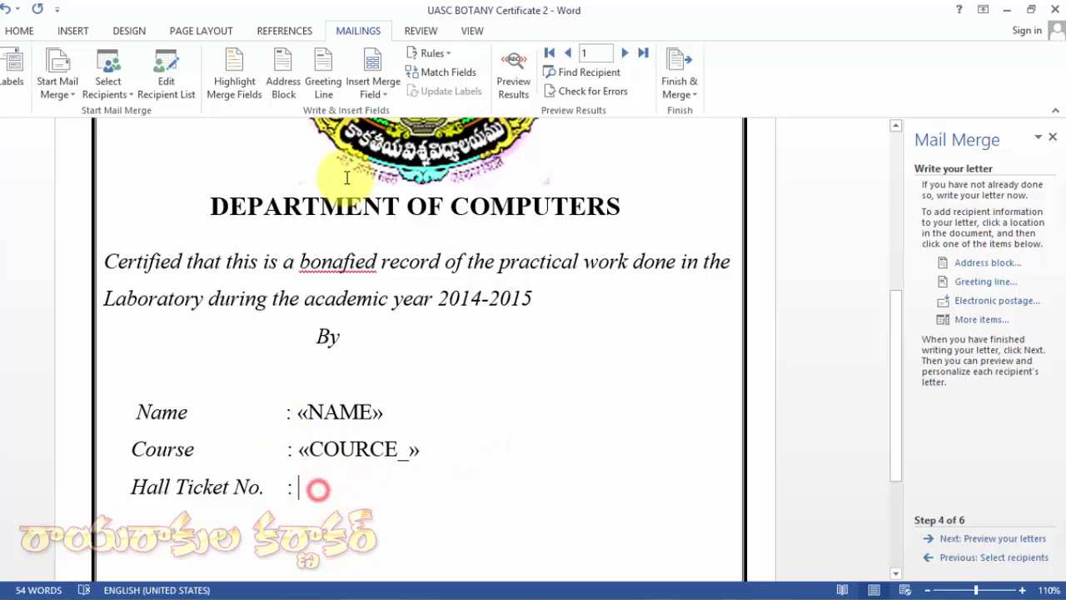
pyautogui.click(371, 94)
pyautogui.click(396, 152)
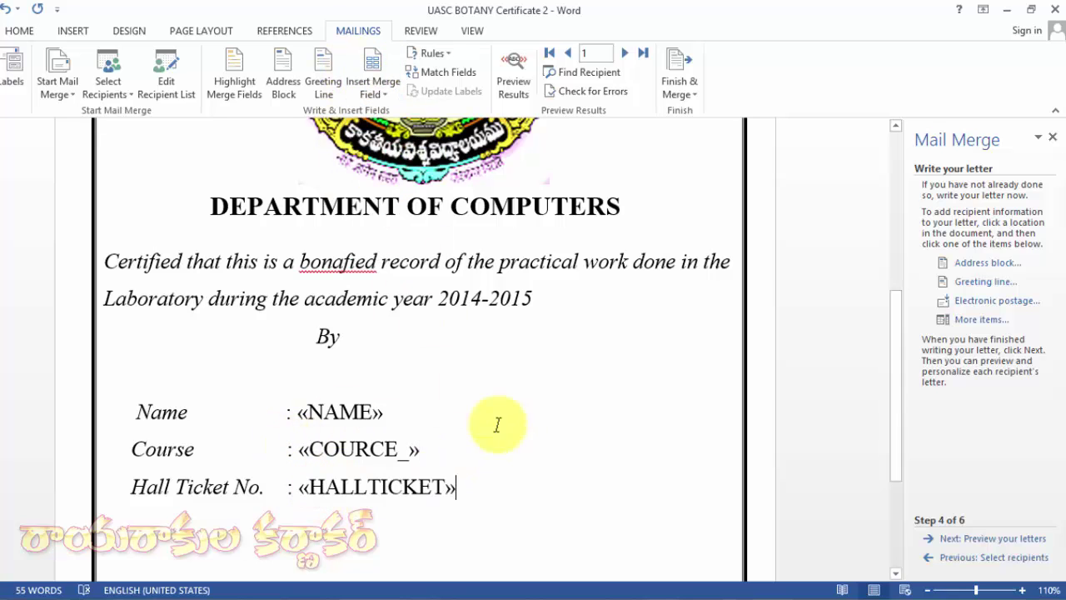
# Examine the certificate with its merge fields and compare them with the column headers in the Excel list.
pyautogui.scroll(-3, 591, 405)
pyautogui.scroll(3, 590, 405)
pyautogui.scroll(-5, 591, 405)
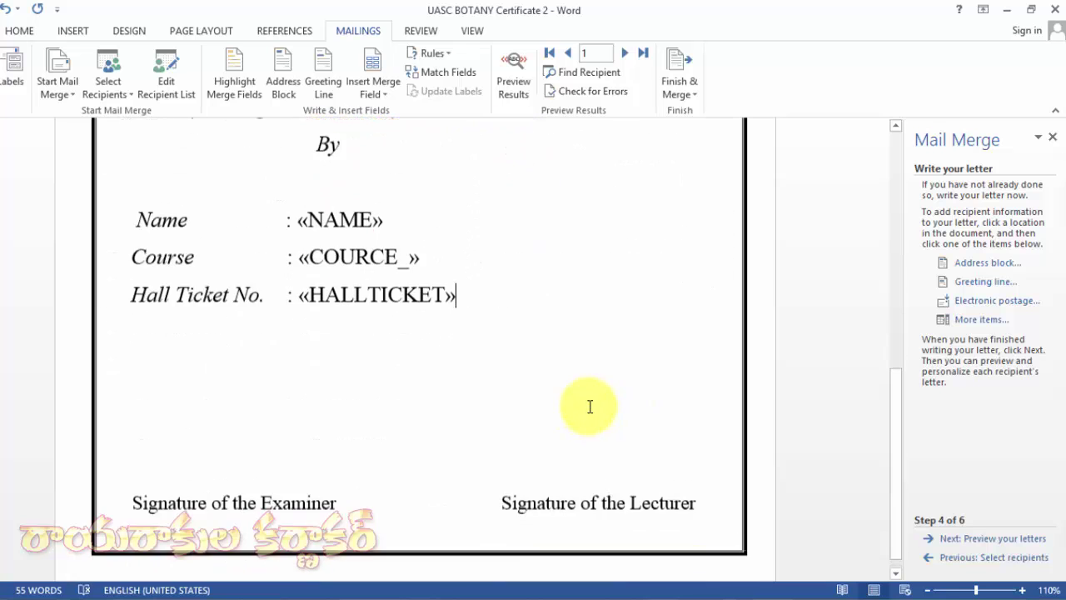
pyautogui.scroll(5, 591, 406)
pyautogui.scroll(-3, 590, 407)
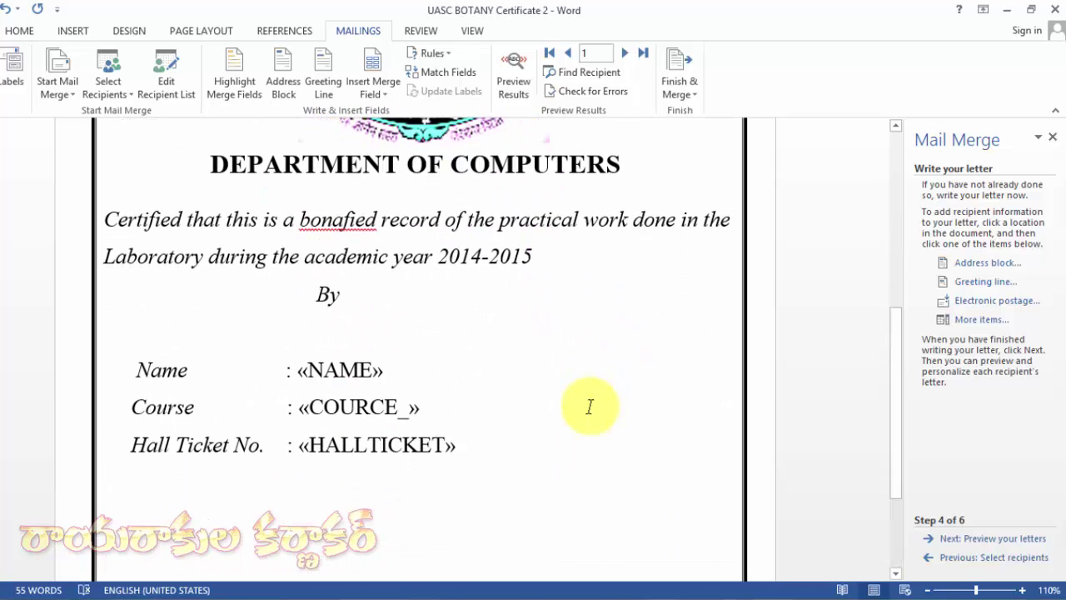
pyautogui.click(84, 593)
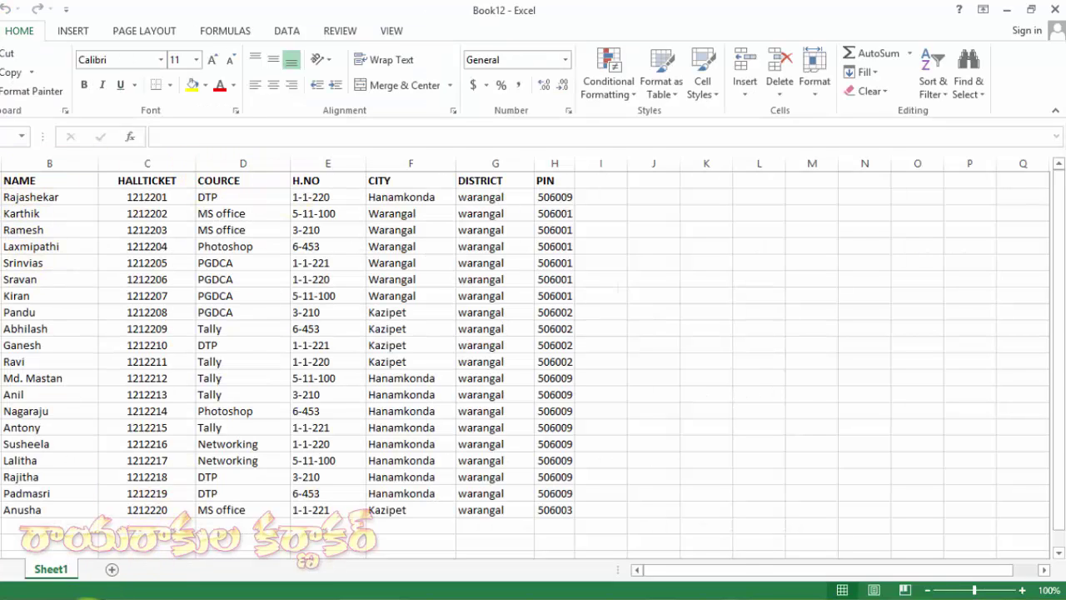
pyautogui.click(83, 597)
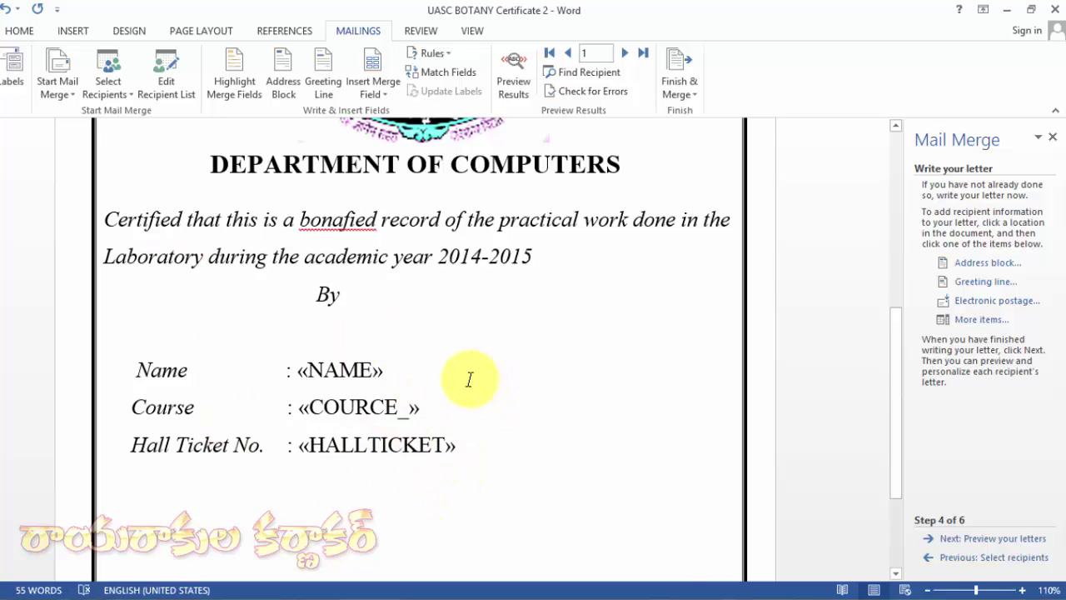
pyautogui.scroll(-4, 469, 380)
pyautogui.scroll(3, 470, 380)
pyautogui.scroll(-1, 470, 380)
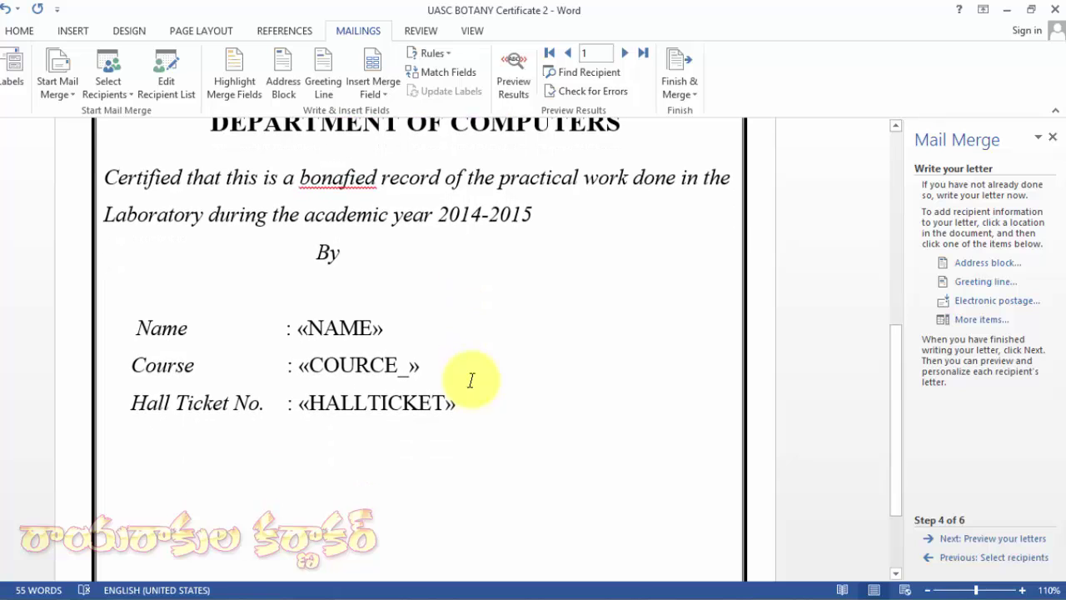
# Advance the mail merge wizard to the letter preview and check the first recipient's certificate down to the signatures.
pyautogui.click(1005, 540)
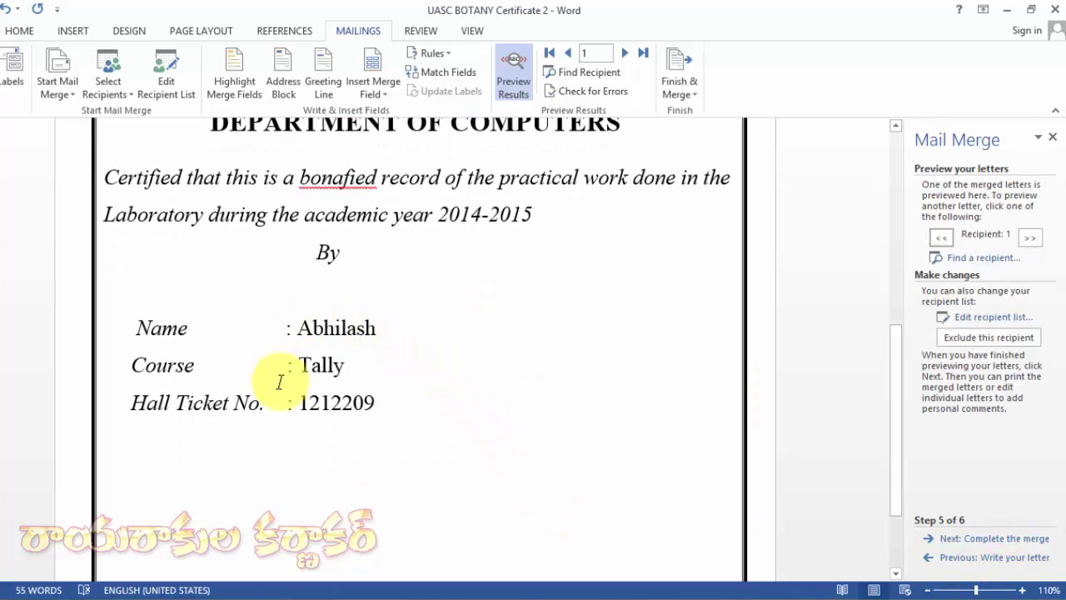
pyautogui.scroll(-2, 206, 313)
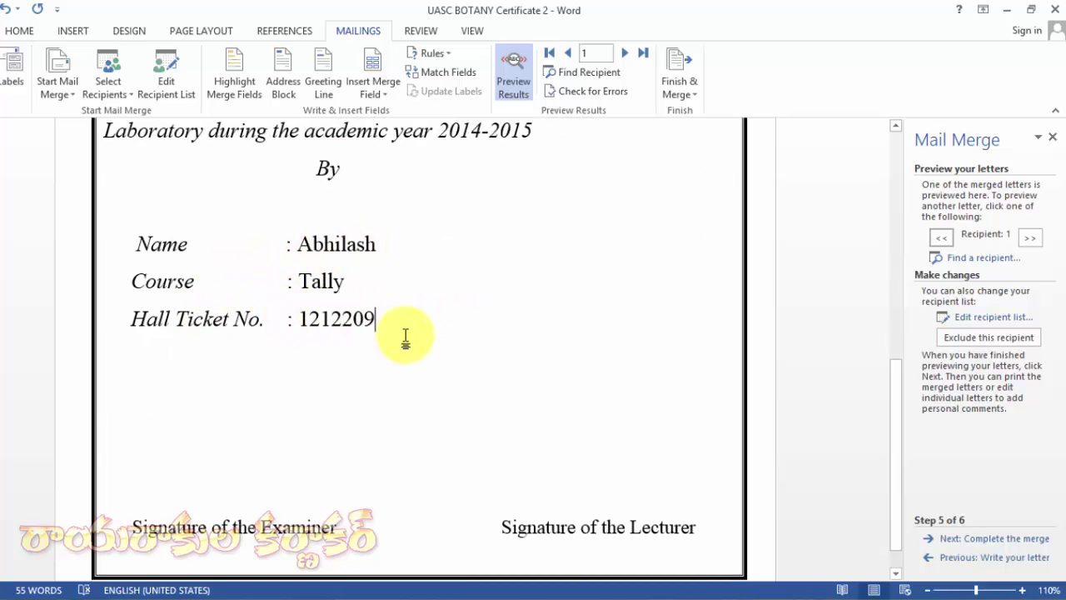
pyautogui.scroll(2, 406, 338)
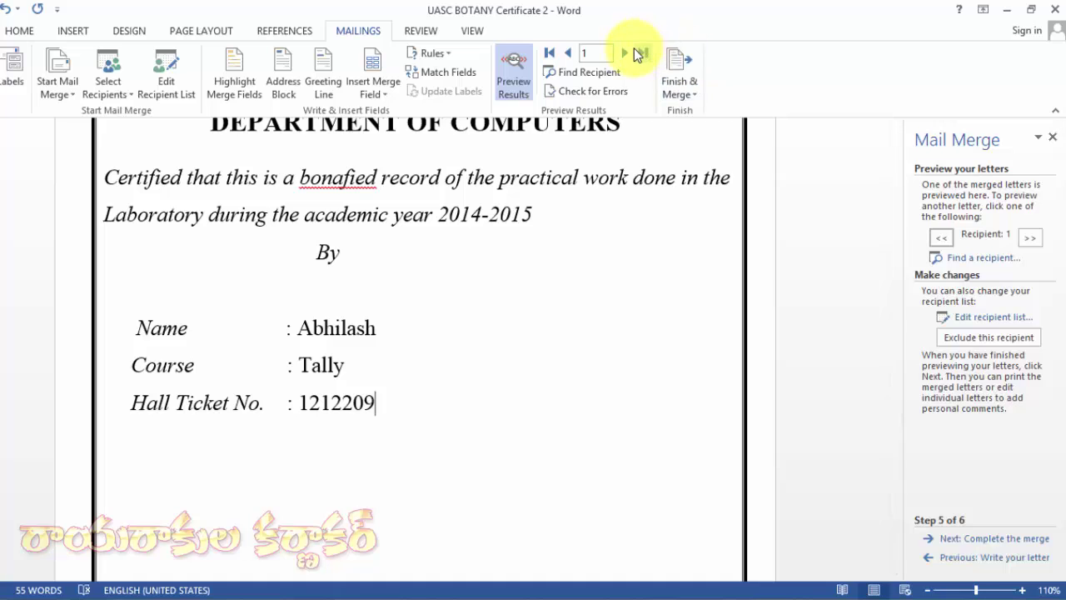
# Step through the previewed certificates one recipient at a time up to record 19.
pyautogui.click(629, 53)
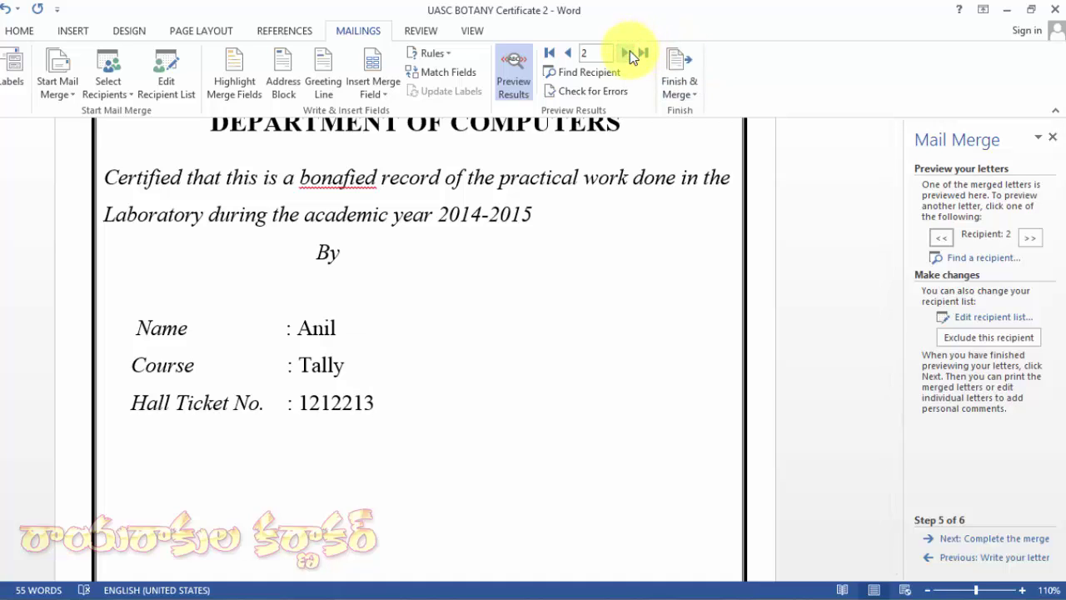
pyautogui.click(629, 53)
pyautogui.click(629, 53)
pyautogui.click(629, 53)
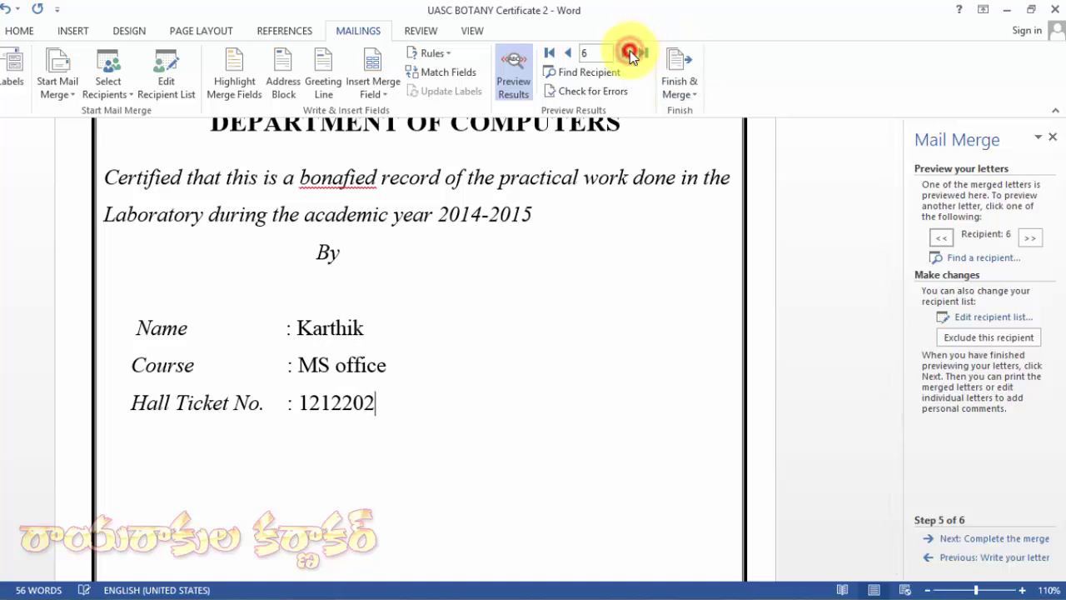
pyautogui.click(629, 53)
pyautogui.click(629, 54)
pyautogui.click(629, 53)
pyautogui.click(629, 54)
pyautogui.click(629, 54)
pyautogui.click(629, 53)
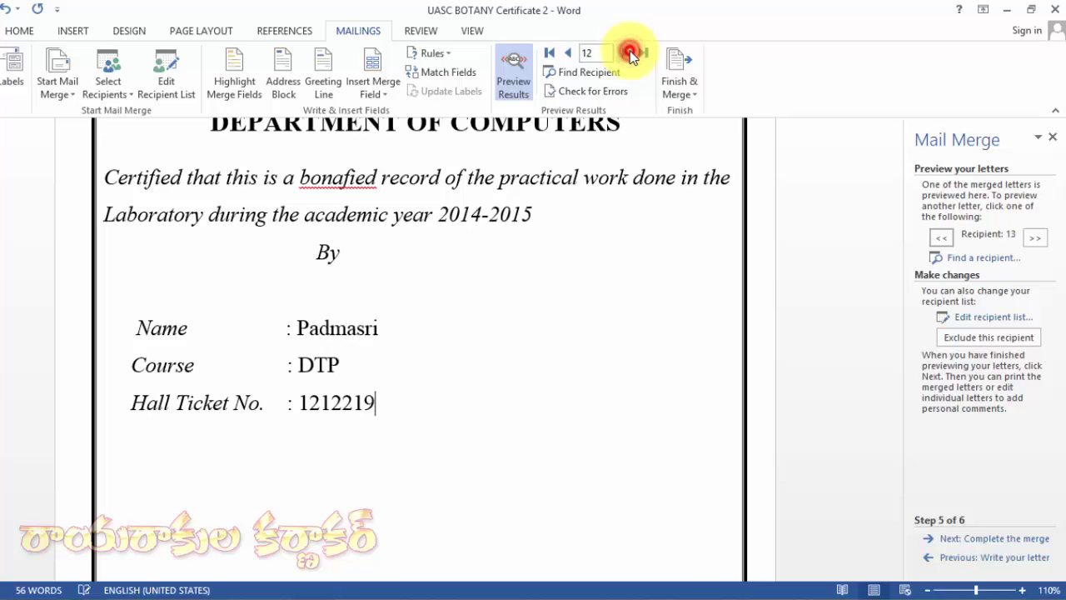
pyautogui.click(629, 53)
pyautogui.click(629, 53)
pyautogui.click(629, 53)
pyautogui.click(629, 54)
pyautogui.click(629, 53)
pyautogui.click(629, 53)
pyautogui.click(629, 53)
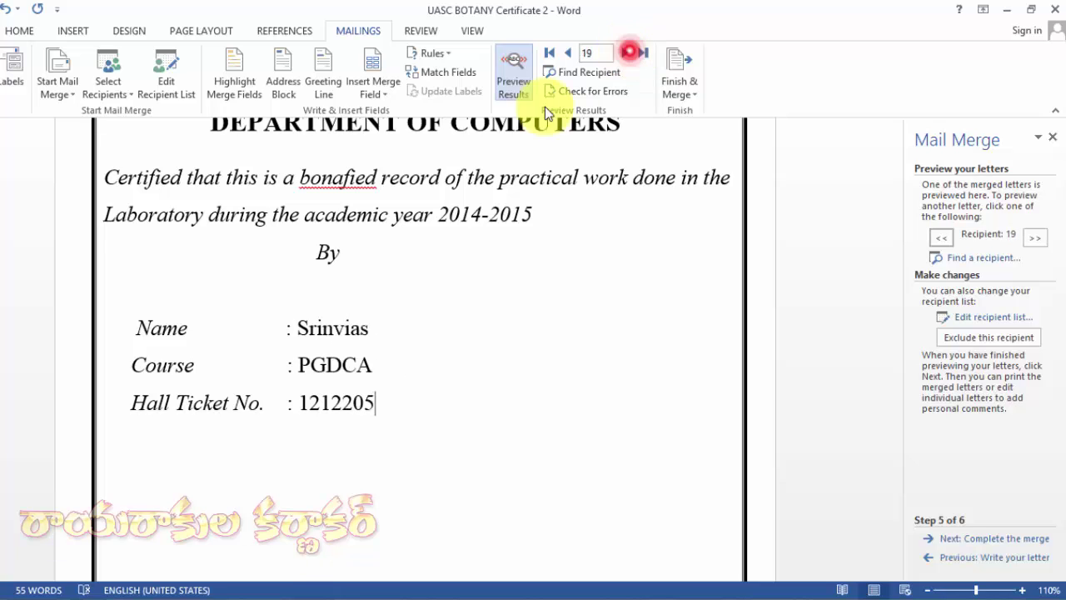
# Complete the merge by merging all records into a new document of individual certificates and scroll through the merged pages.
pyautogui.click(1007, 540)
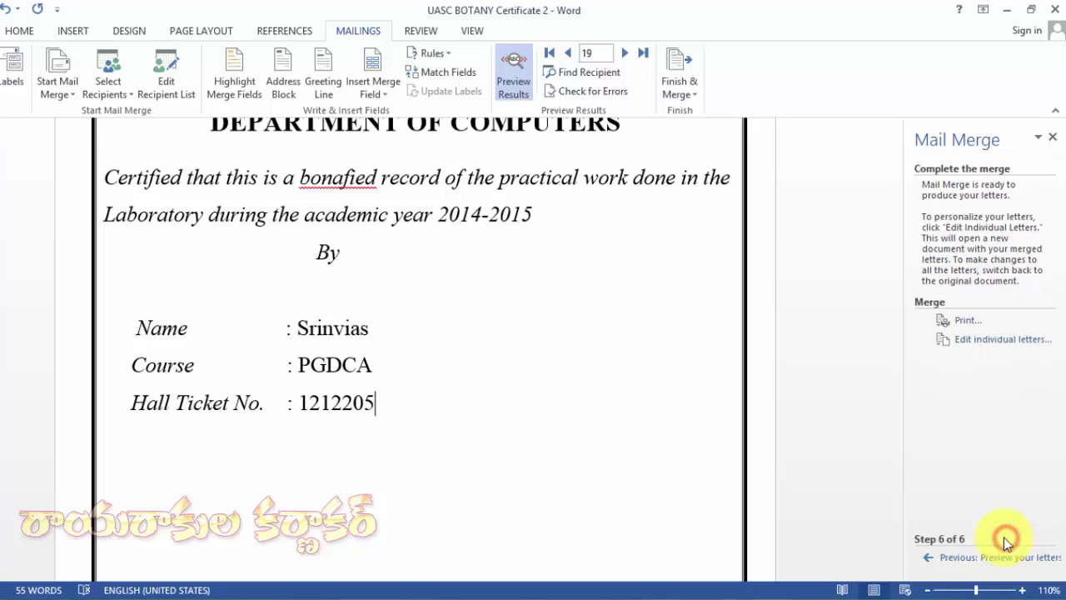
pyautogui.click(681, 87)
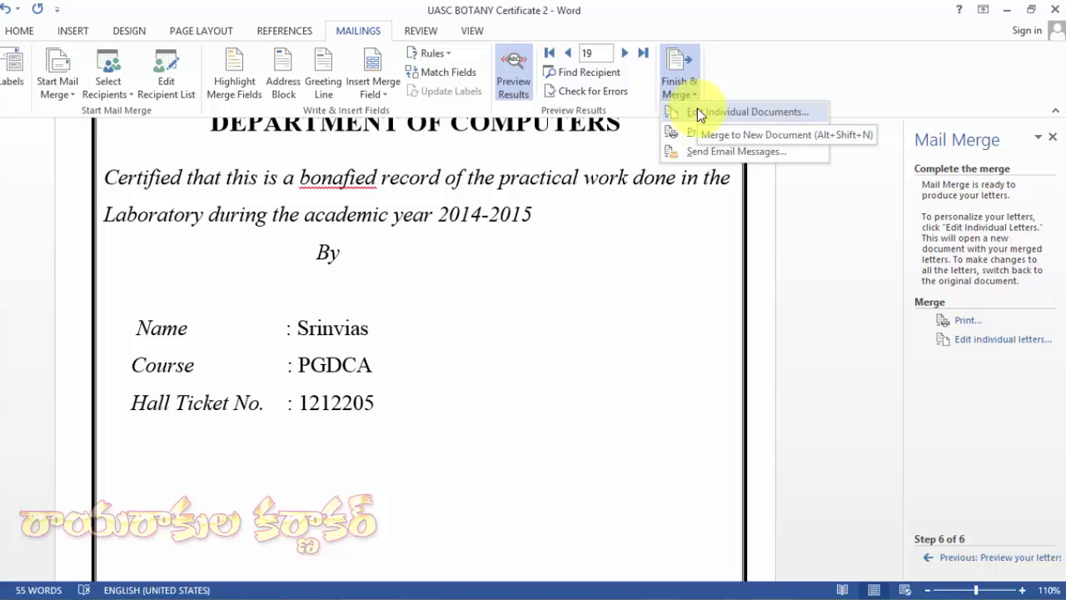
pyautogui.click(697, 110)
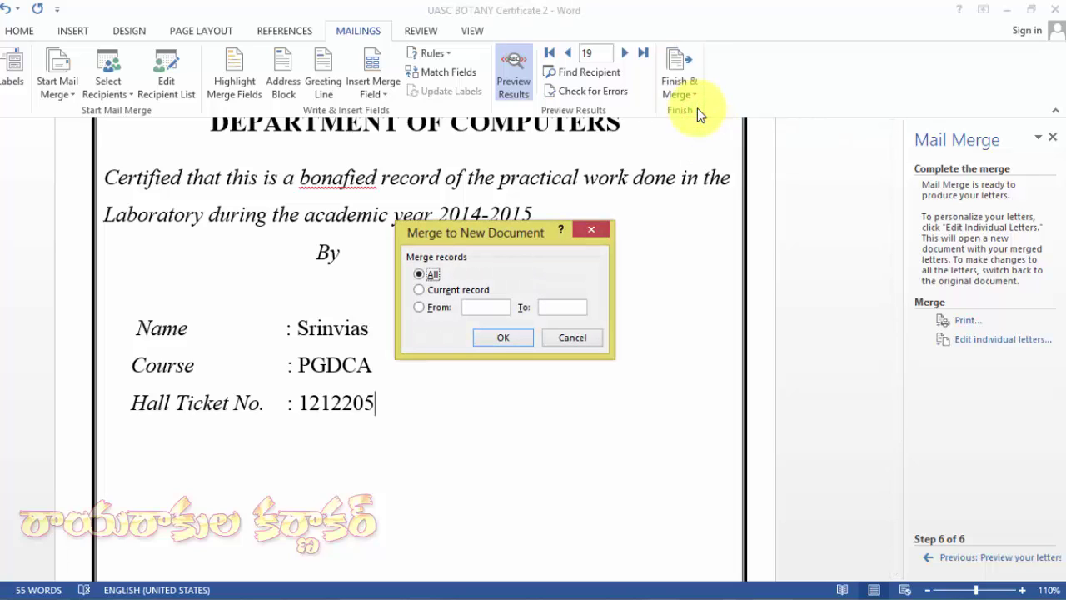
pyautogui.click(503, 338)
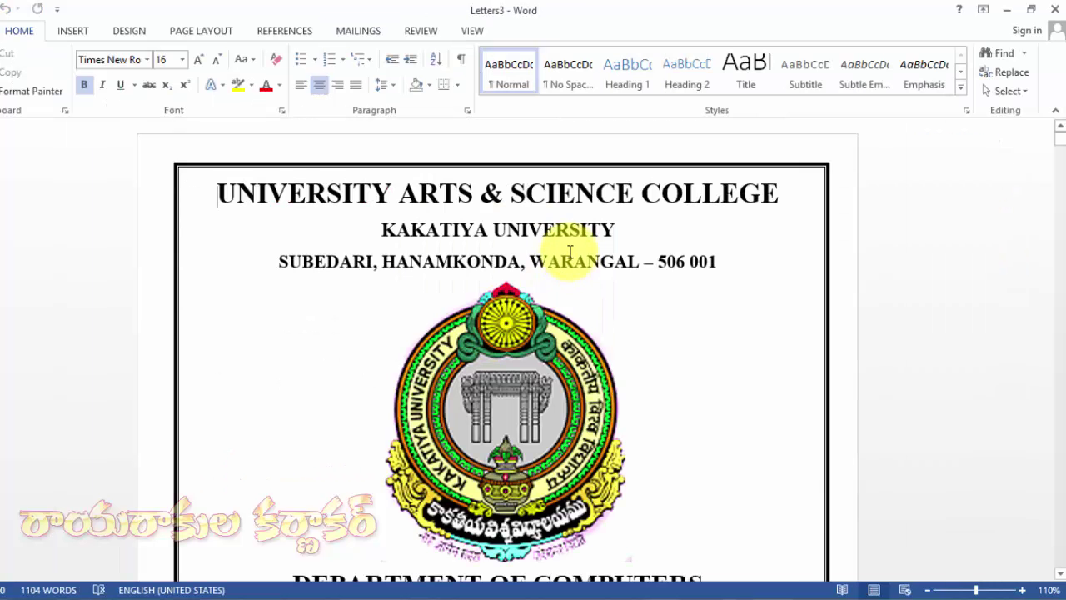
pyautogui.scroll(-5, 489, 164)
pyautogui.scroll(-3, 489, 164)
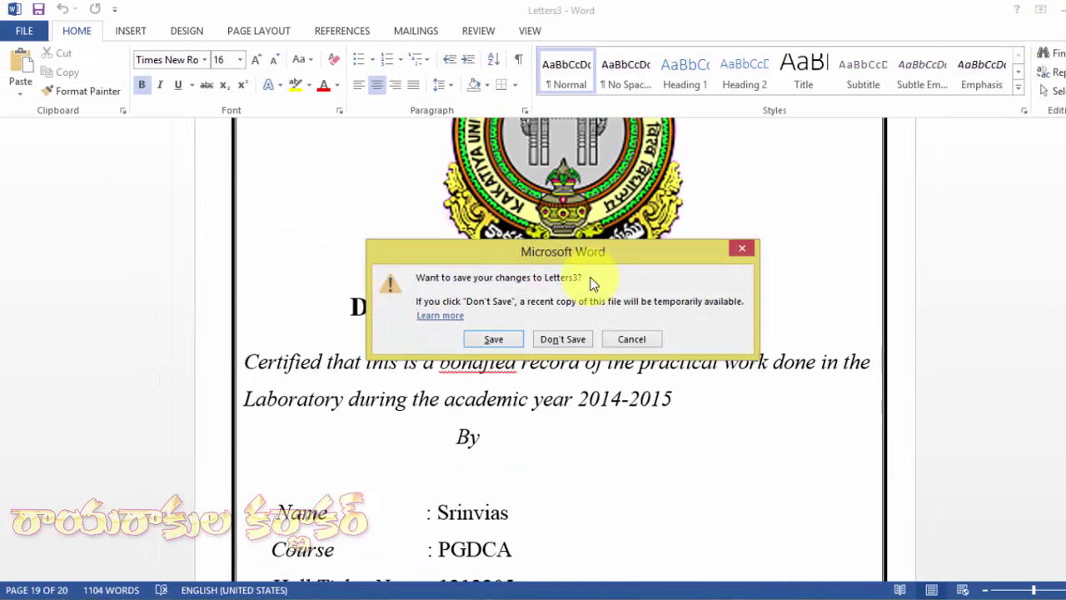
# Close the merged letters and the certificate document without saving, and close the I (2014) folder window.
pyautogui.click(563, 340)
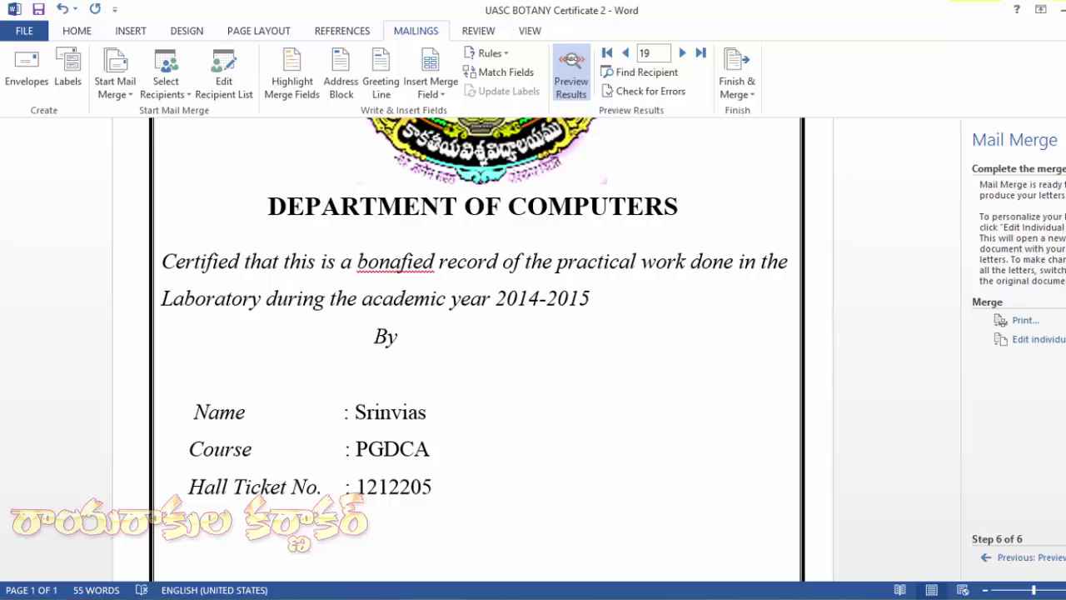
pyautogui.click(1065, 8)
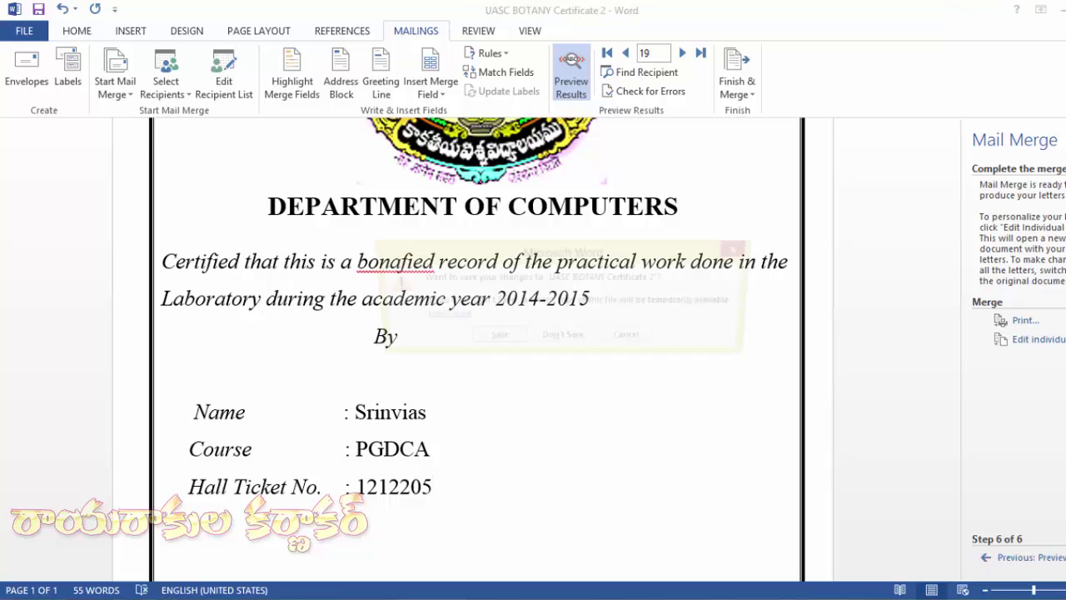
pyautogui.click(543, 340)
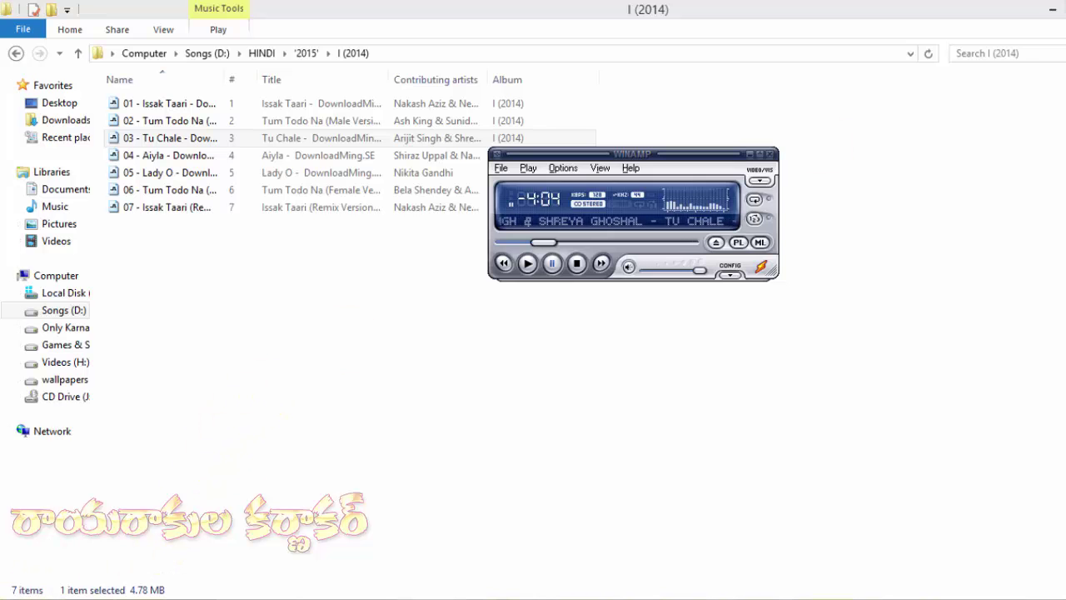
pyautogui.click(1065, 9)
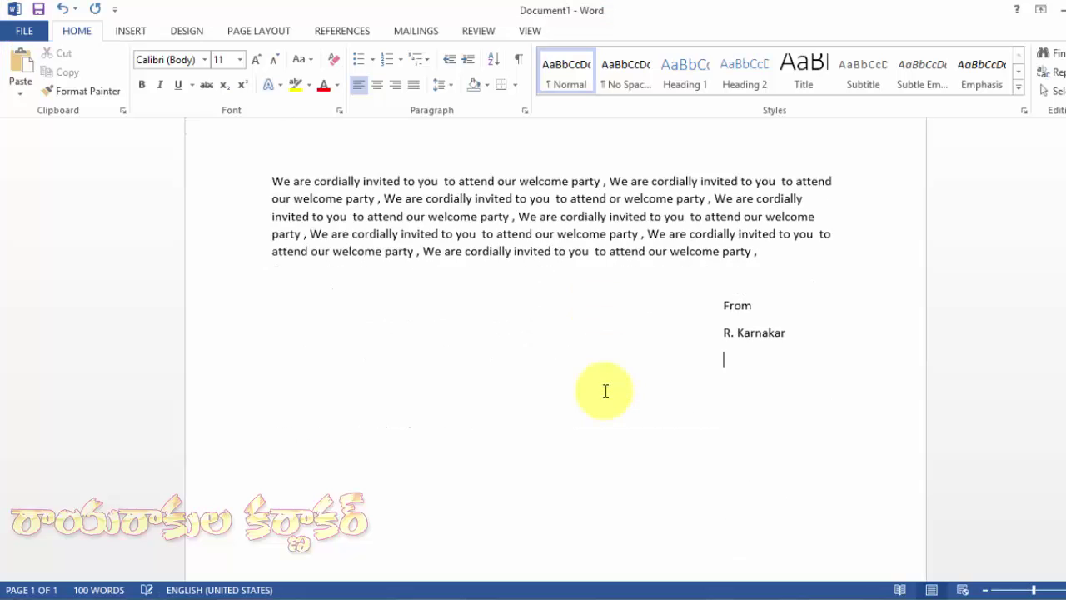
# Review the welcome party invitation, place the insertion point at the "To," line and start a Letters mail merge.
pyautogui.scroll(3, 605, 388)
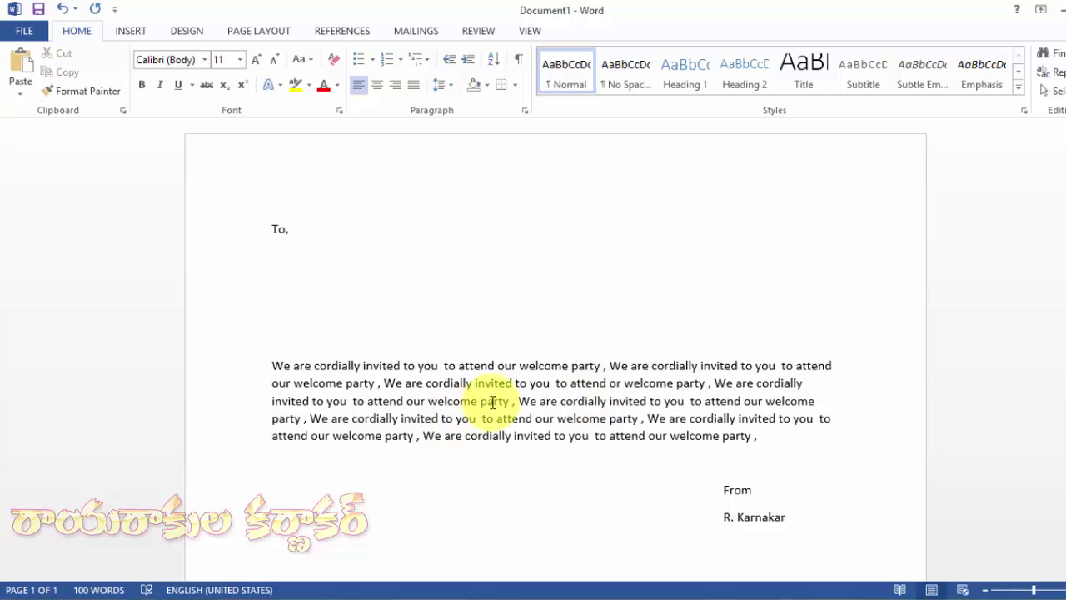
pyautogui.scroll(-5, 492, 403)
pyautogui.scroll(5, 493, 402)
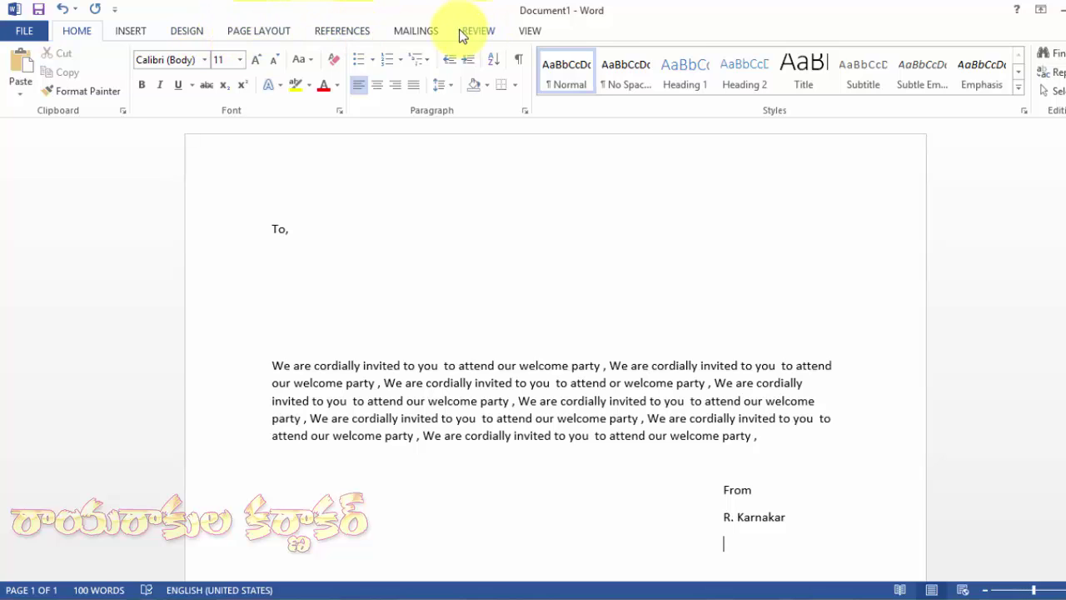
pyautogui.click(401, 32)
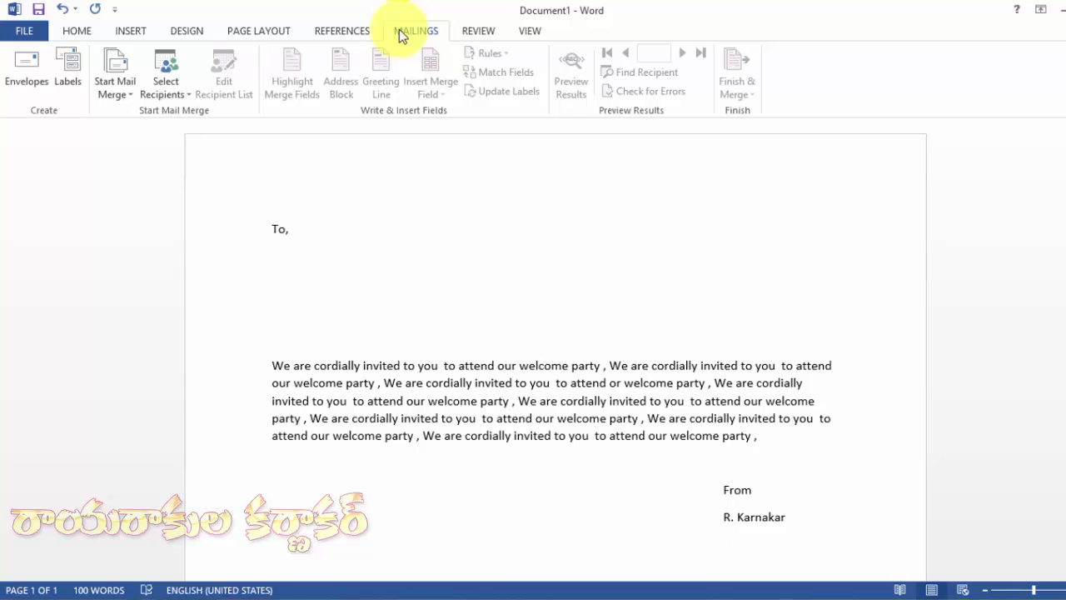
pyautogui.click(349, 250)
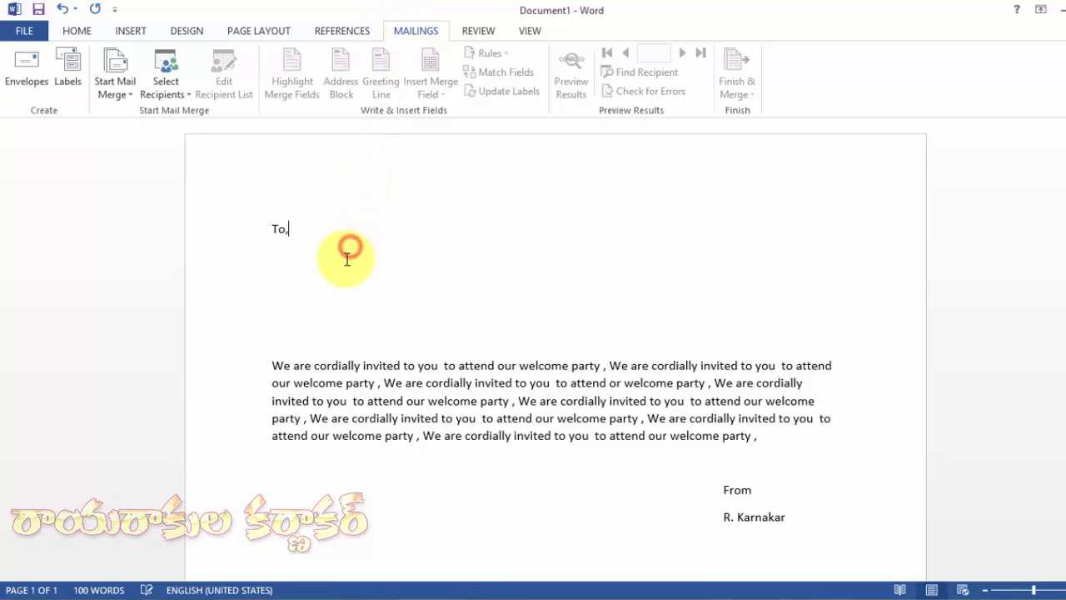
pyautogui.click(123, 80)
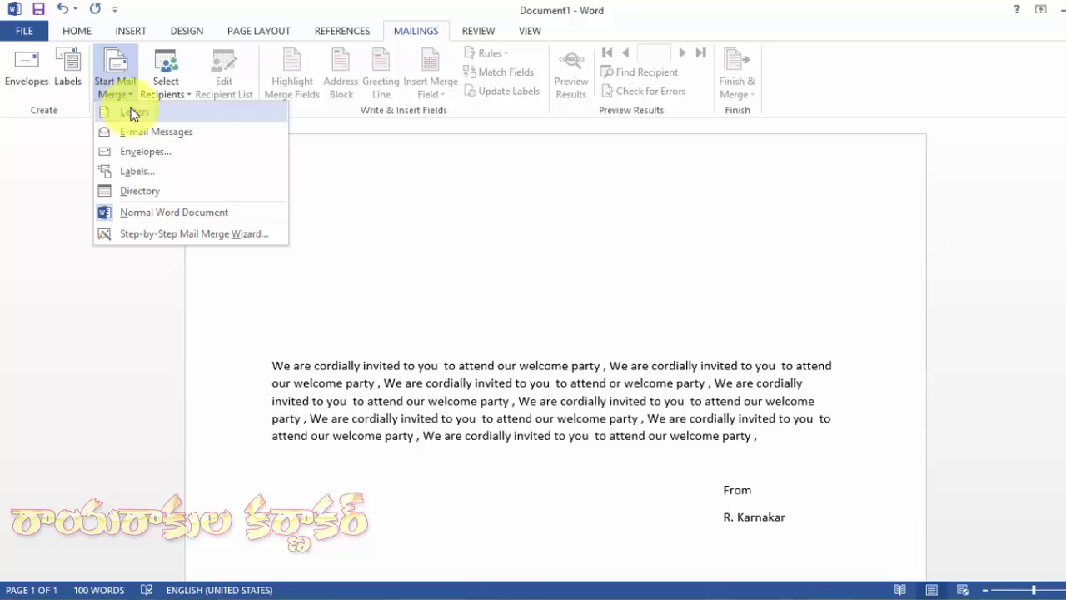
pyautogui.click(131, 113)
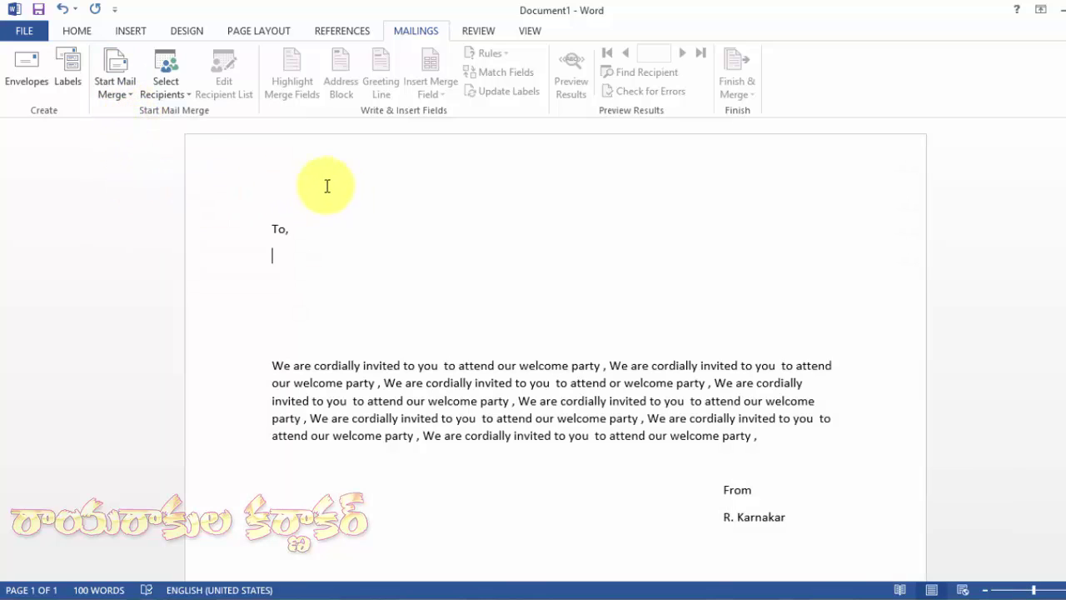
# Use the existing list Book12 from the Desktop as the recipients, choosing the Sheet1$ table with column headers in the first row.
pyautogui.click(176, 93)
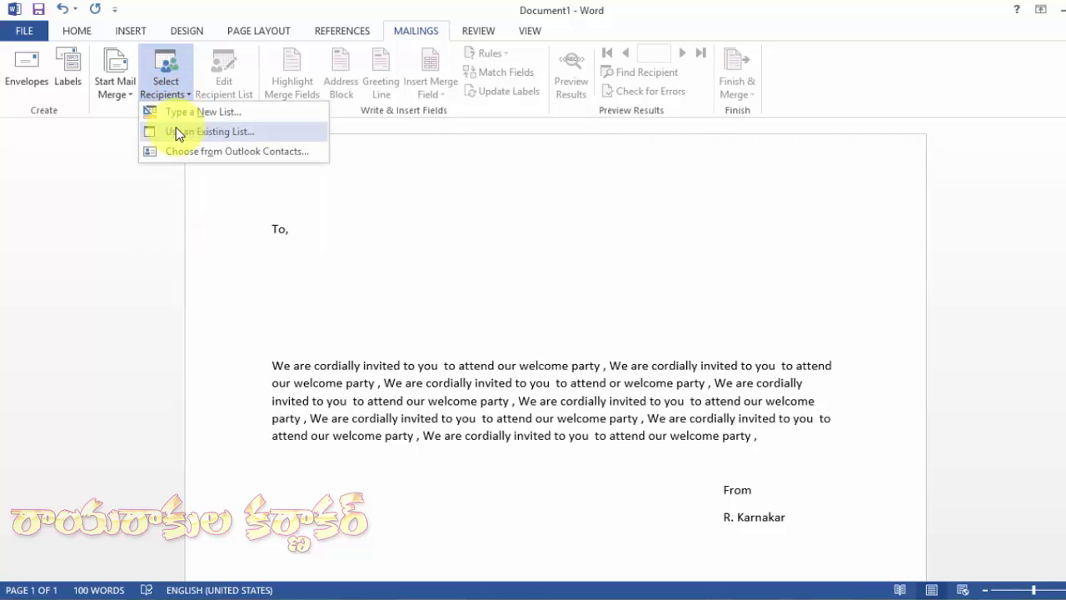
pyautogui.click(177, 132)
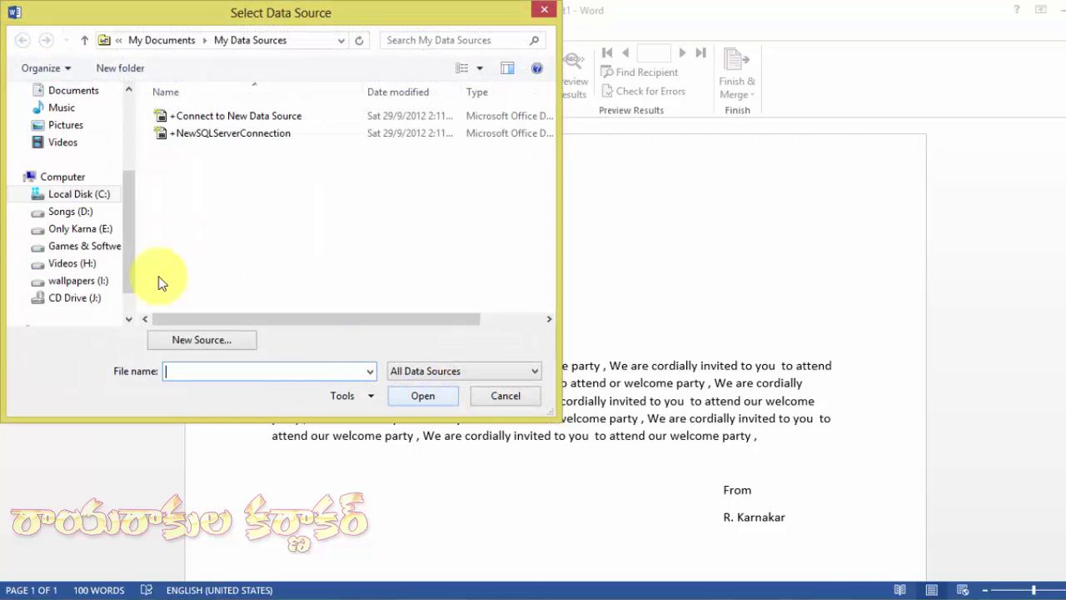
pyautogui.scroll(5, 134, 214)
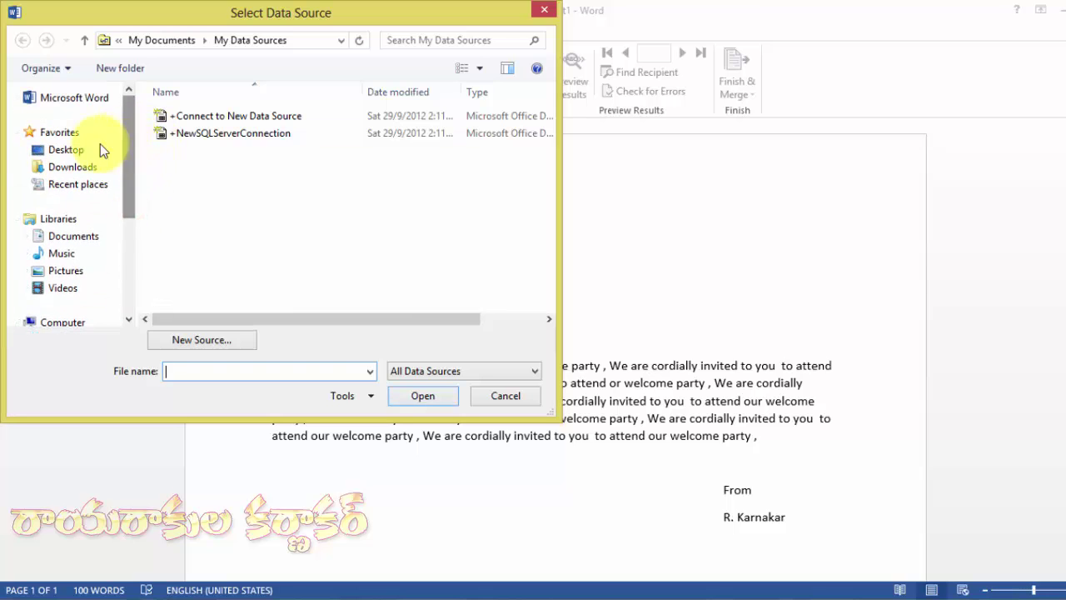
pyautogui.click(67, 149)
pyautogui.scroll(-3, 409, 250)
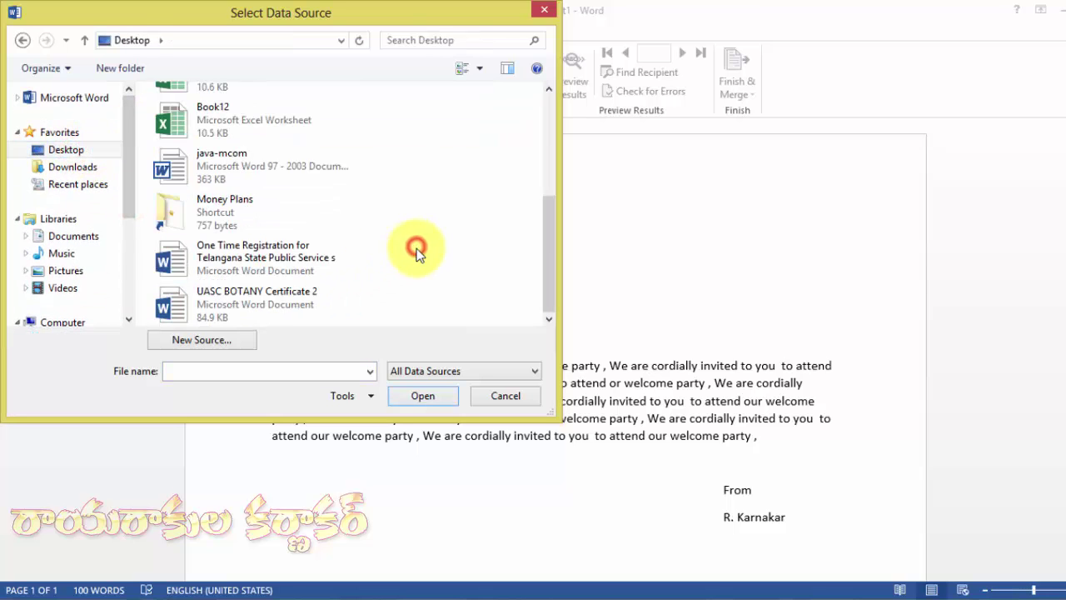
pyautogui.click(240, 134)
pyautogui.doubleClick(240, 135)
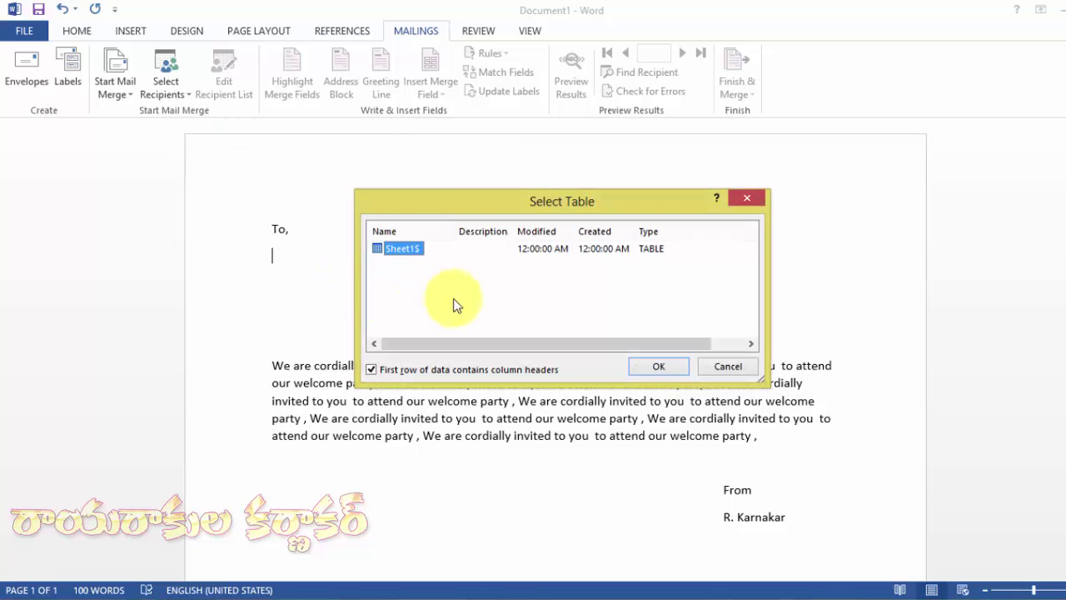
pyautogui.click(658, 367)
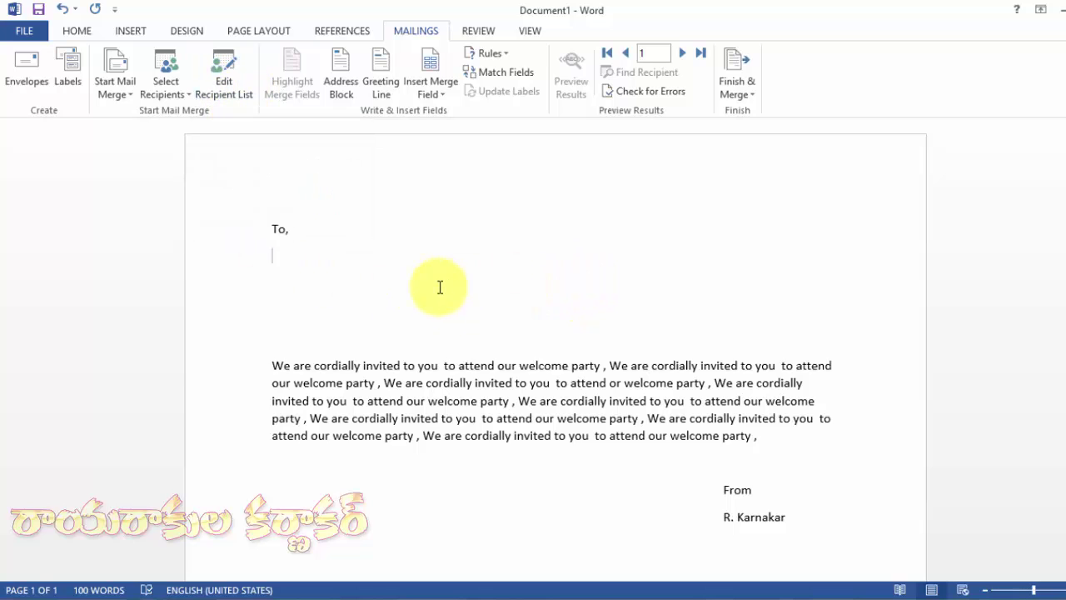
# Insert a greeting line above the invitation's body text, with "Dear Student" as the greeting for invalid recipient names.
pyautogui.click(274, 345)
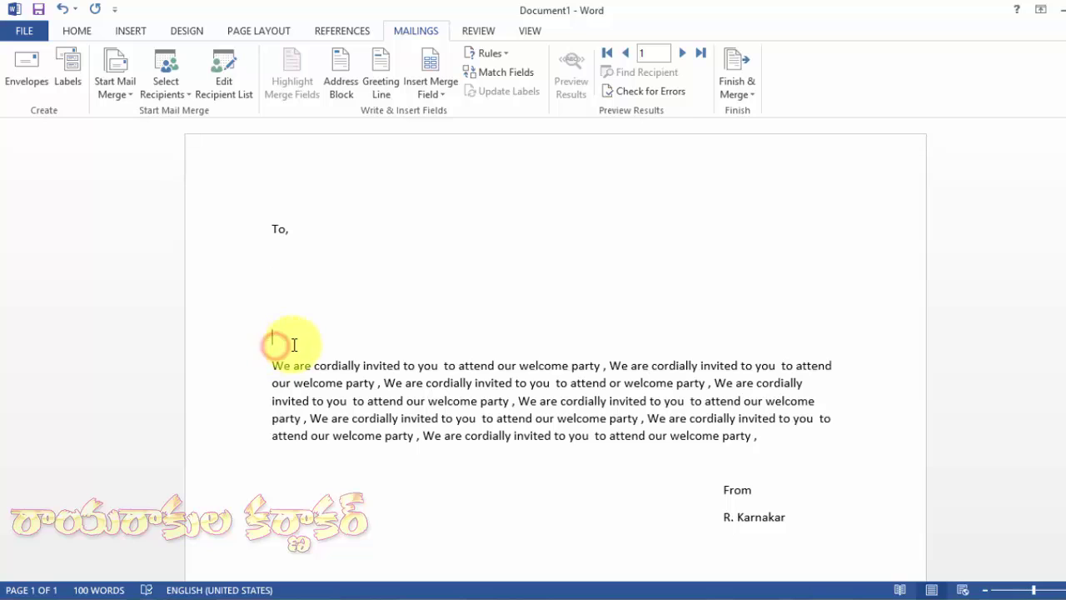
pyautogui.click(383, 90)
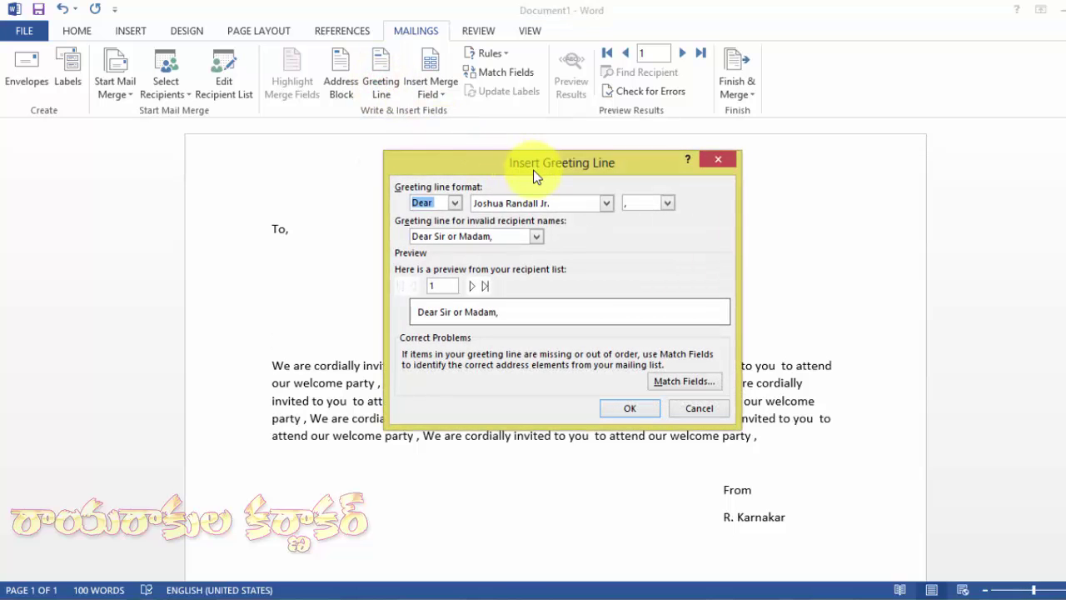
pyautogui.click(535, 238)
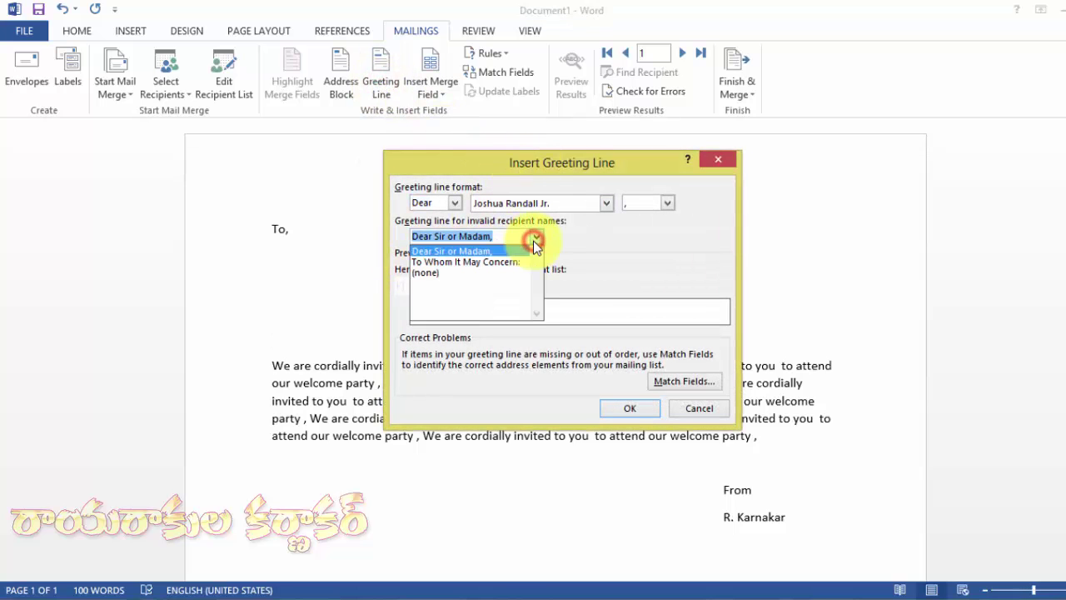
pyautogui.click(535, 240)
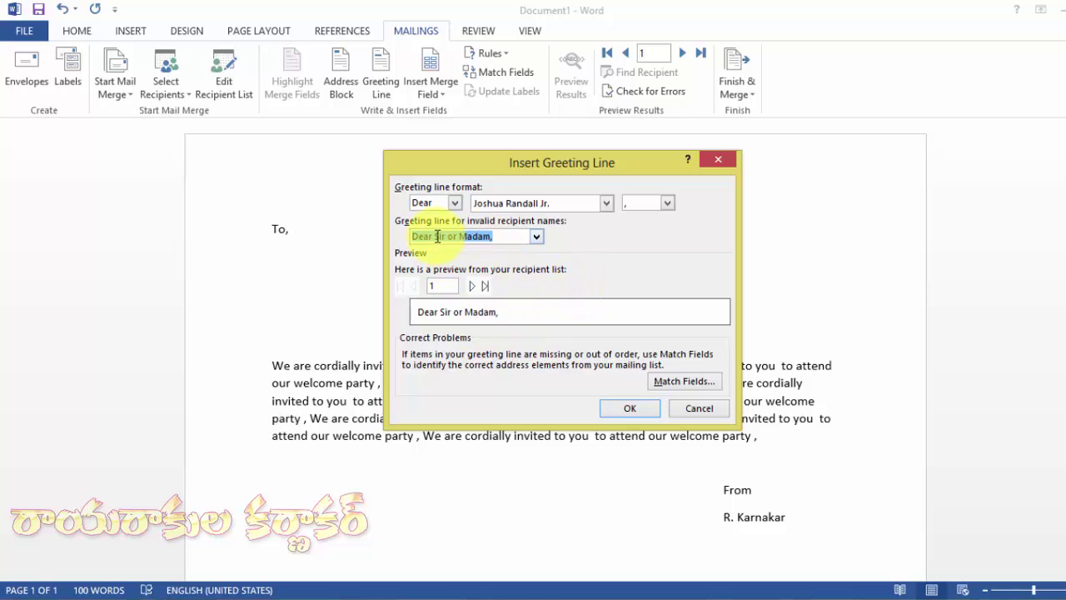
pyautogui.moveTo(434, 237); pyautogui.dragTo(543, 238)
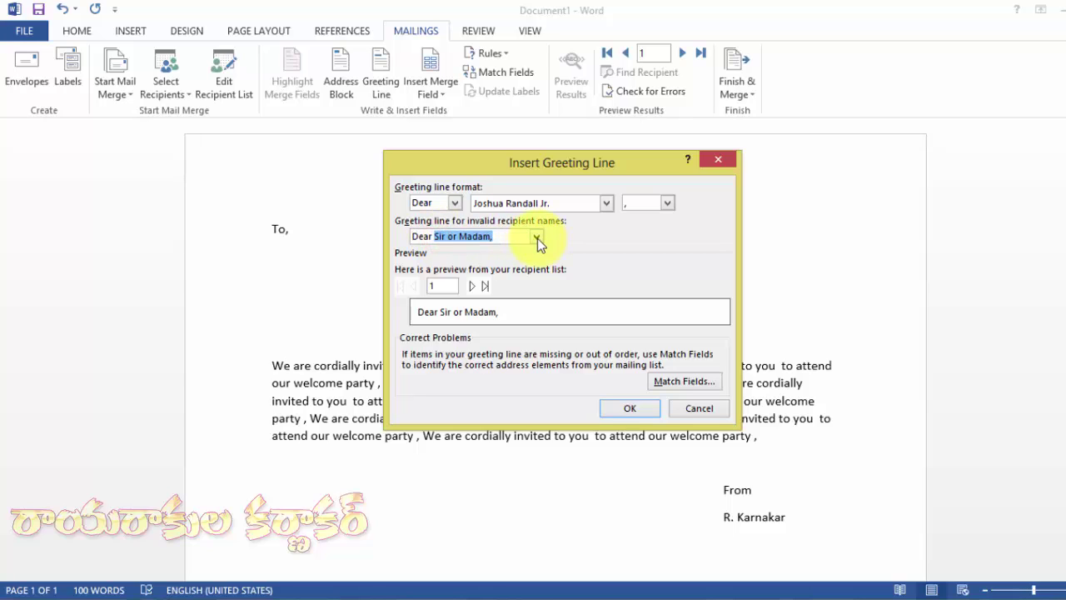
pyautogui.write('sty')
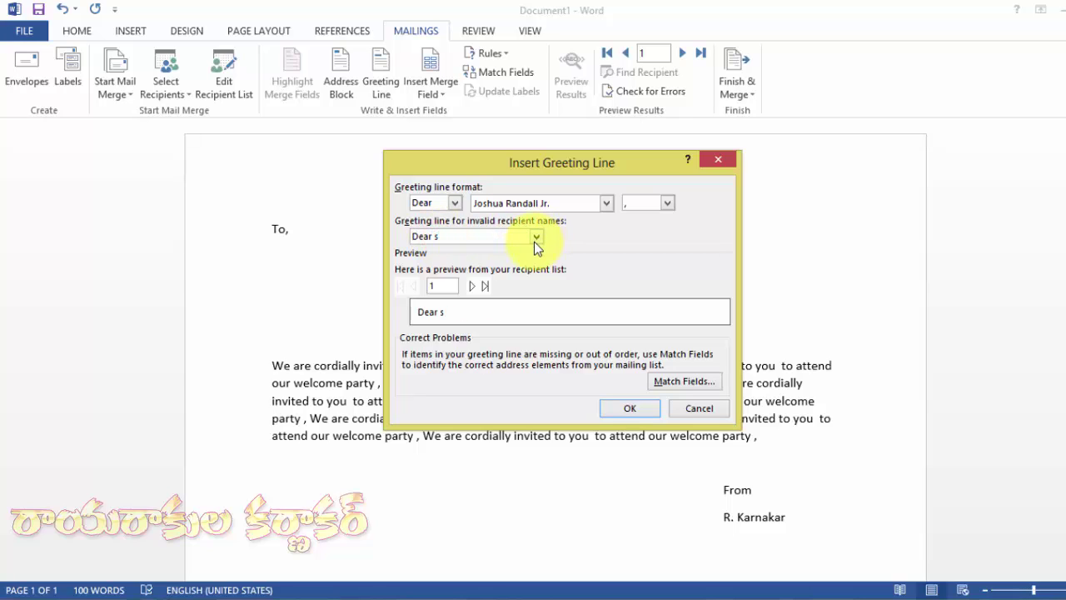
pyautogui.press('BackSpace')
pyautogui.press('BackSpace')
pyautogui.press('BackSpace')
pyautogui.write('Student')
pyautogui.click(635, 407)
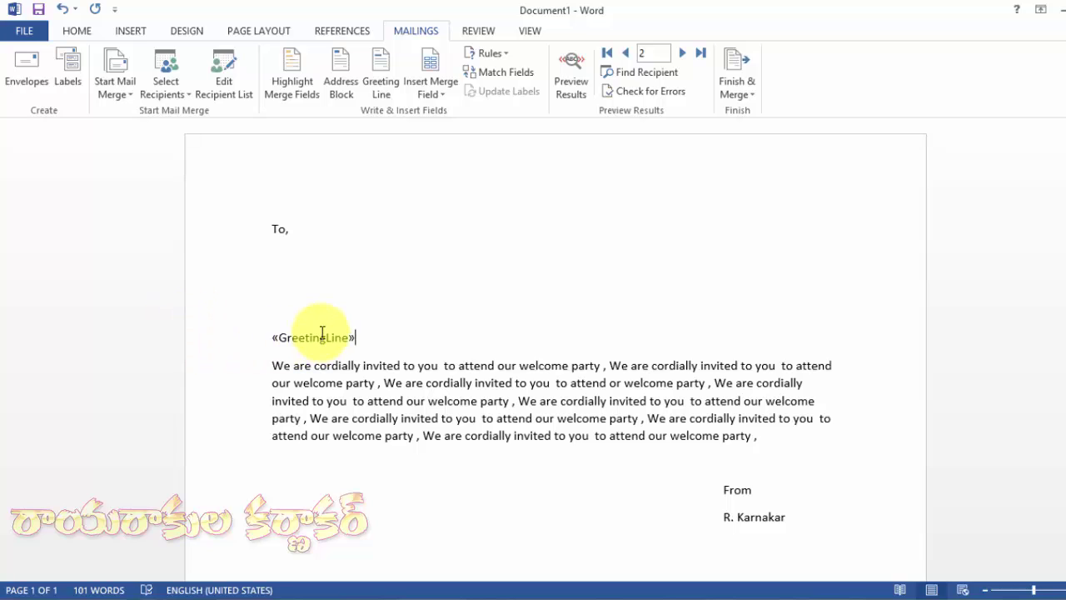
# Check the greeting line in the merge preview, and insert the NAME merge field on a new line below "To,".
pyautogui.click(569, 73)
pyautogui.click(569, 73)
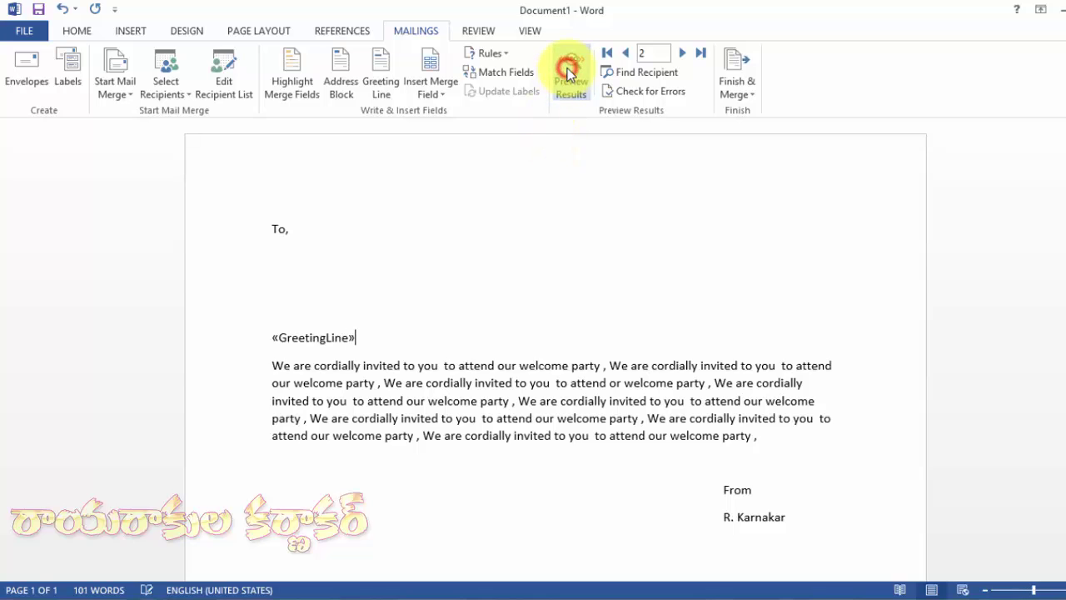
pyautogui.click(271, 245)
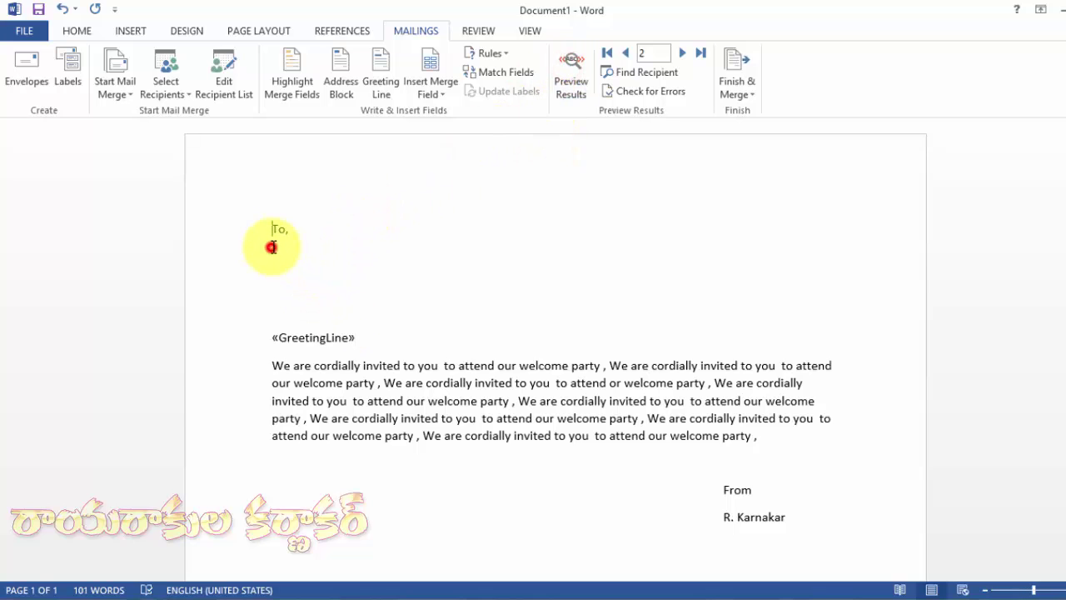
pyautogui.click(298, 245)
pyautogui.press('Return')
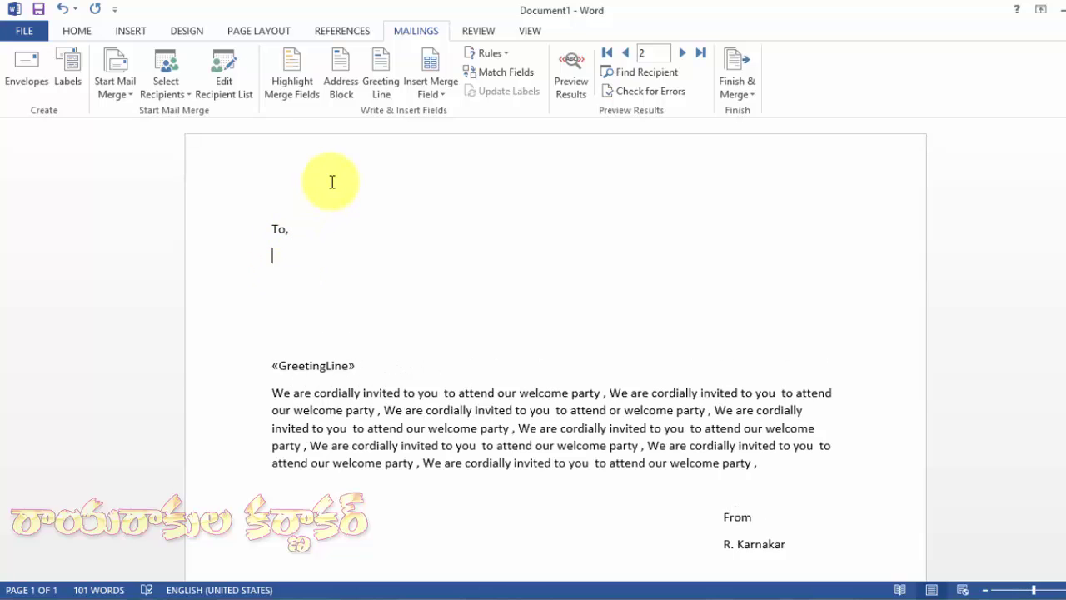
pyautogui.click(443, 93)
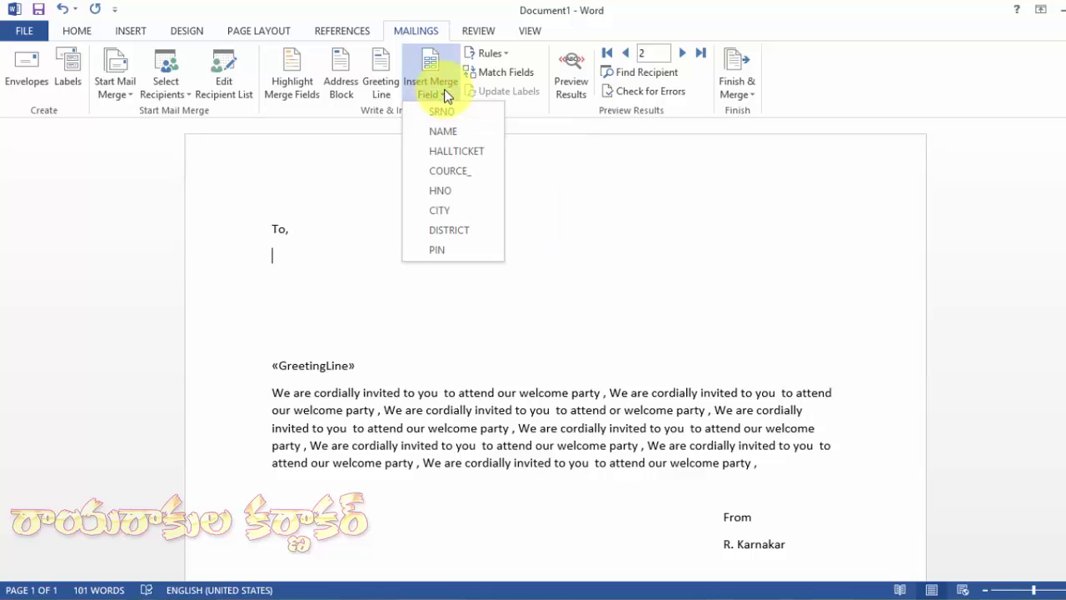
pyautogui.click(447, 130)
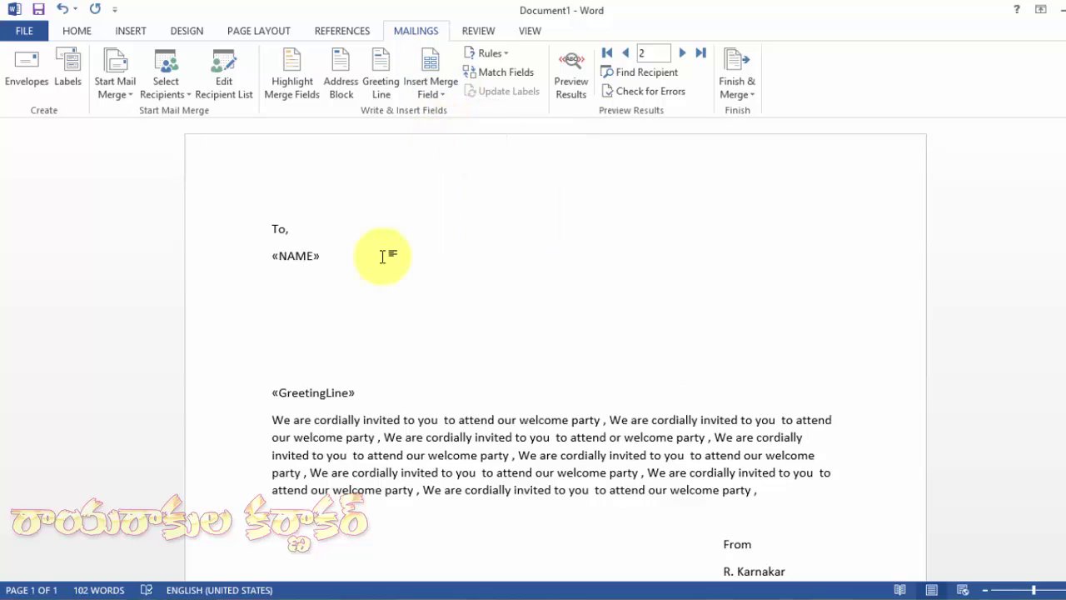
# Add a comma after the NAME field and insert the HNO and CITY merge fields on separate lines below it, each followed by a comma.
pyautogui.write(',')
pyautogui.press('Return')
pyautogui.click(429, 62)
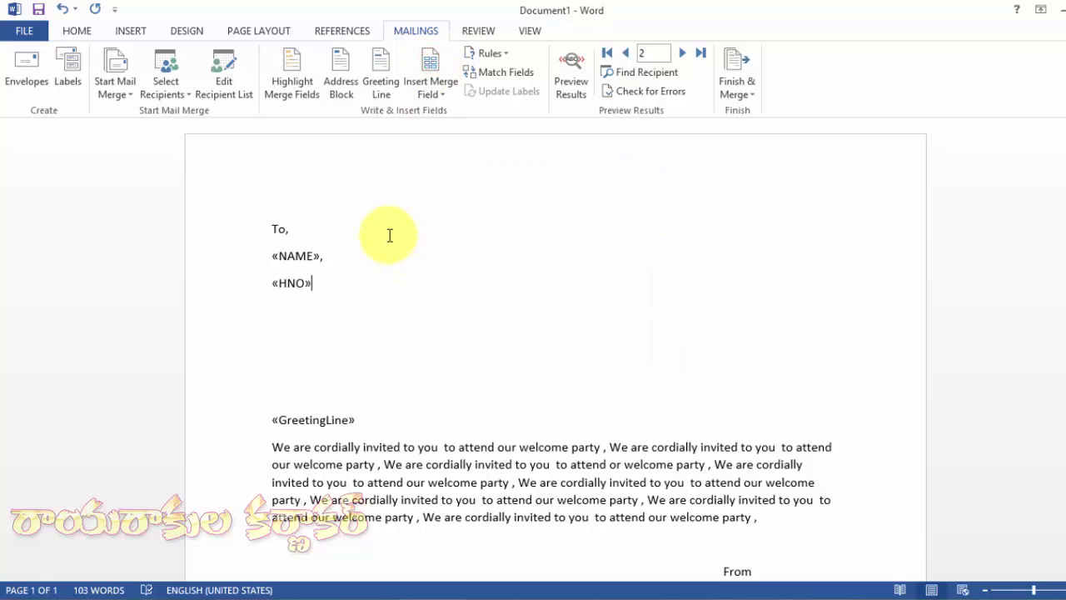
pyautogui.click(430, 91)
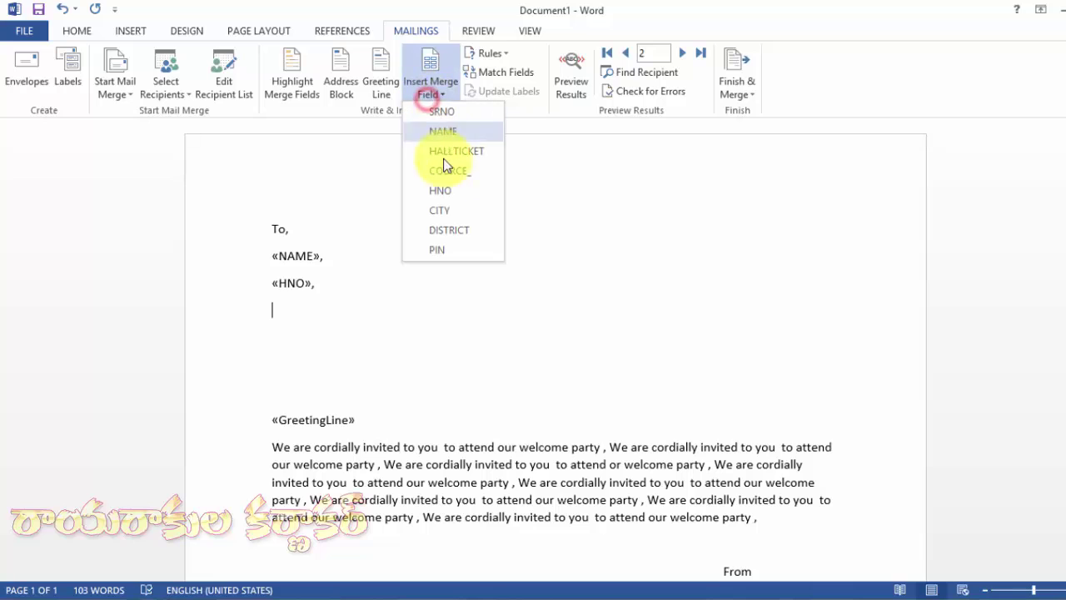
pyautogui.click(453, 208)
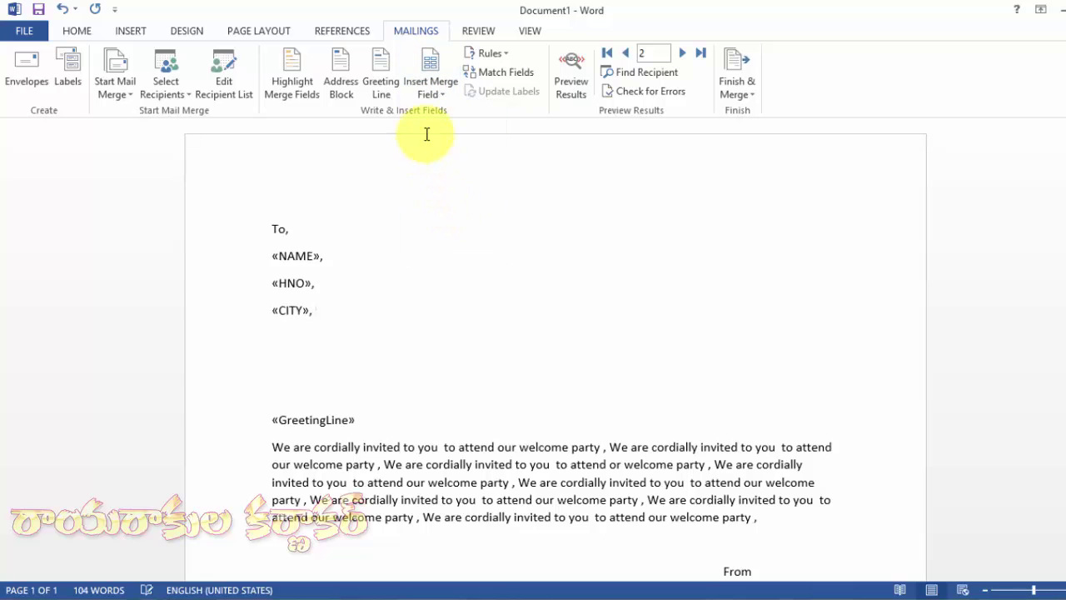
# Insert the DISTRICT and PIN merge fields after CITY, separated by commas, and remove one blank line between the address and the greeting line.
pyautogui.click(430, 91)
pyautogui.click(464, 226)
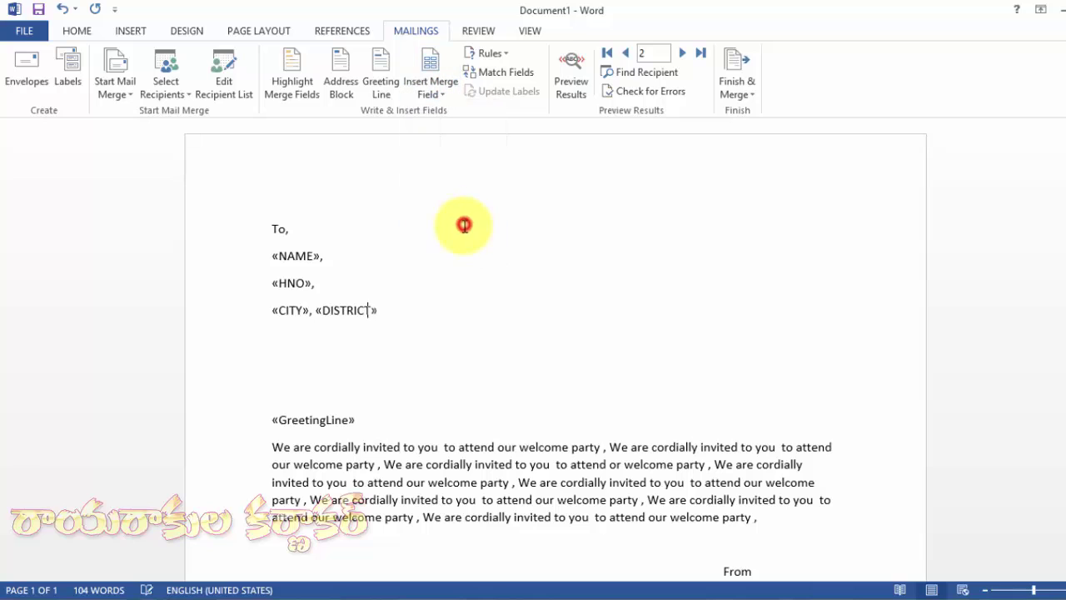
pyautogui.click(433, 89)
pyautogui.click(480, 249)
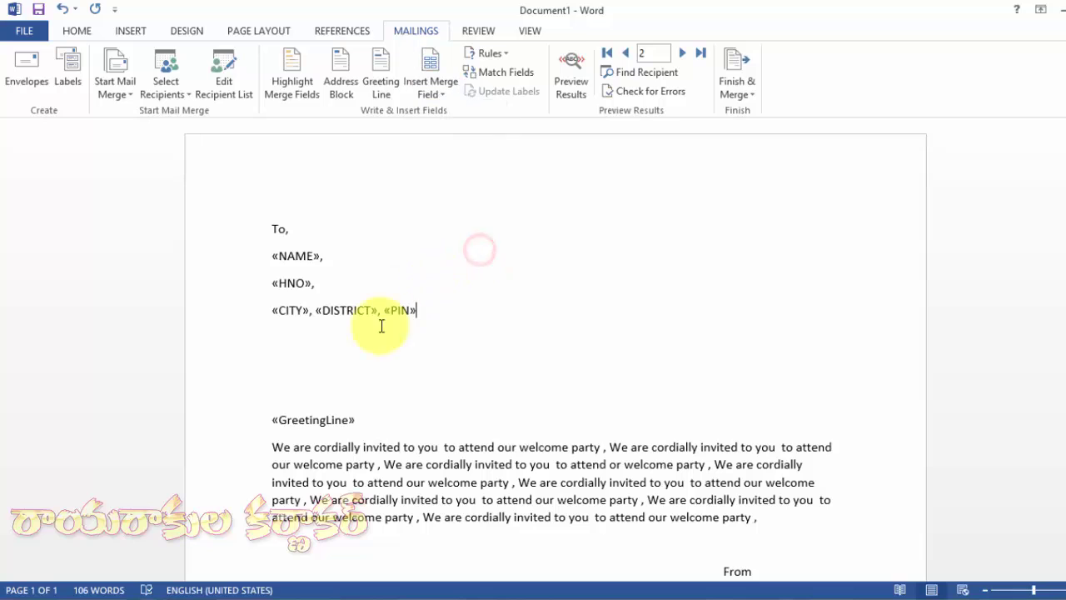
pyautogui.click(332, 355)
pyautogui.press('BackSpace')
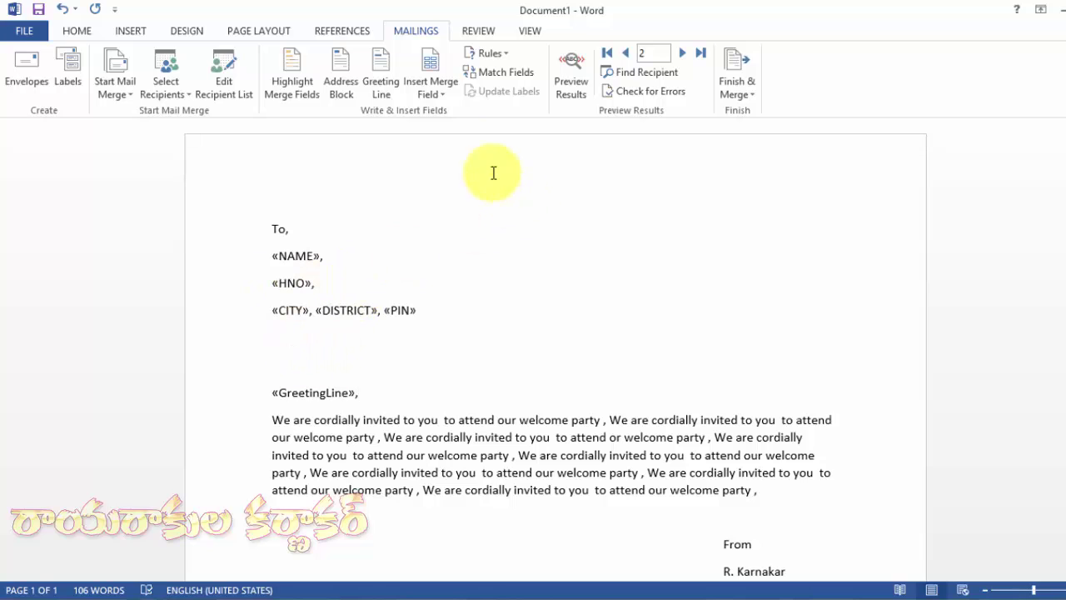
# Add a comma and the NAME merge field after the greeting line, and indent the first line of the body paragraph.
pyautogui.click(450, 100)
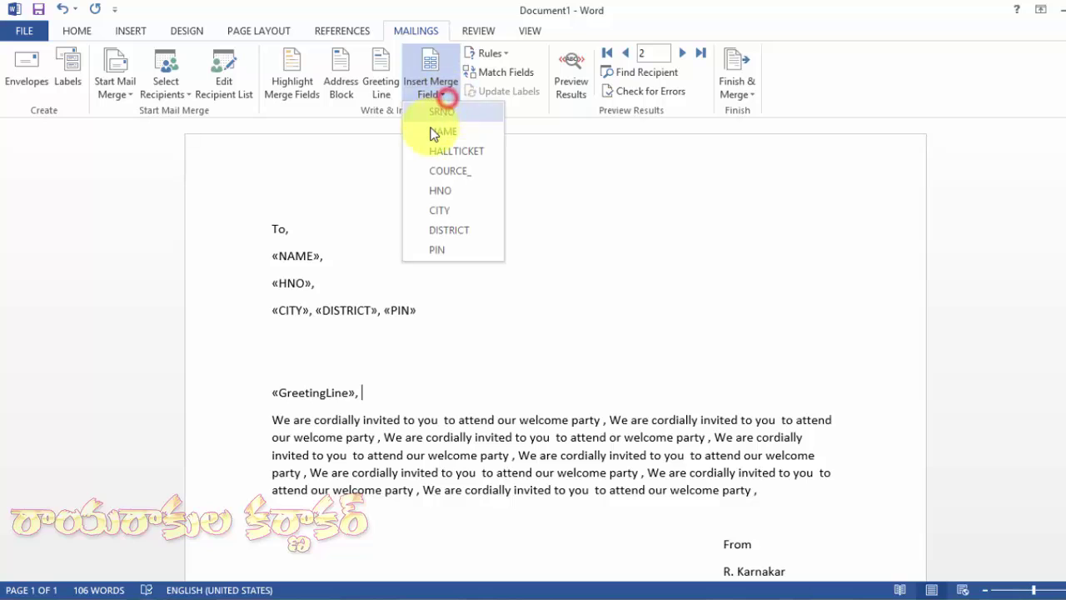
pyautogui.click(439, 131)
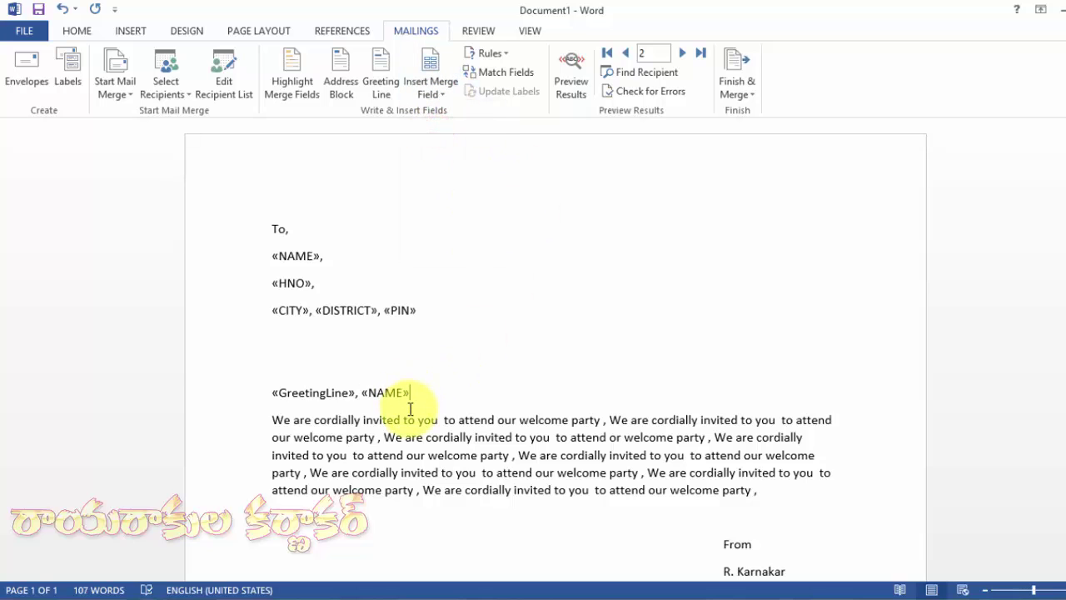
pyautogui.click(269, 417)
pyautogui.press('Tab')
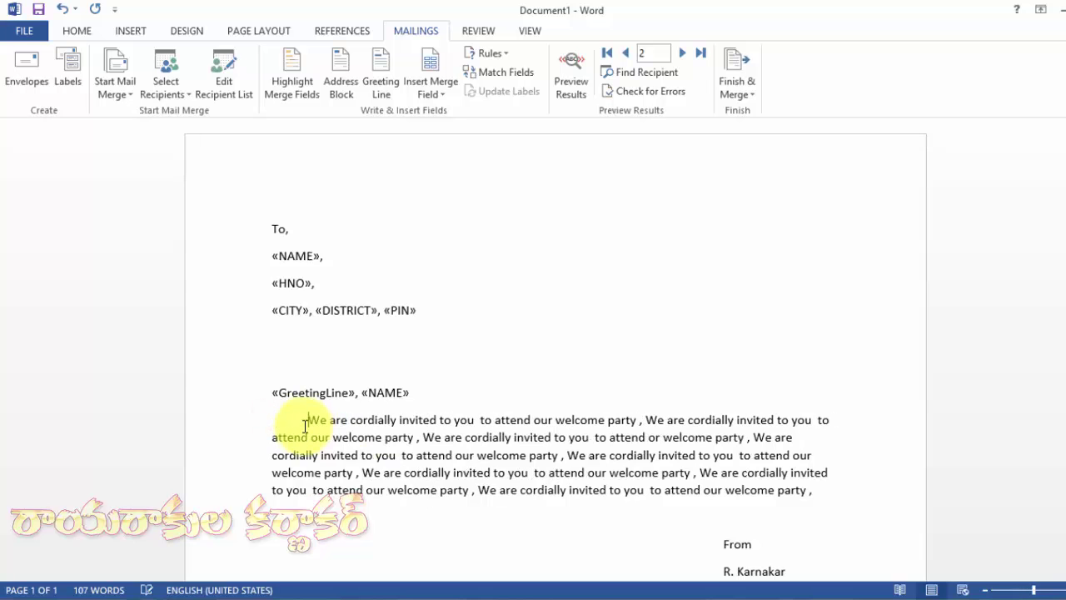
# Preview the invitation with recipient data and check its address, greeting, body text and signature.
pyautogui.scroll(-3, 517, 442)
pyautogui.scroll(3, 502, 427)
pyautogui.scroll(-3, 502, 427)
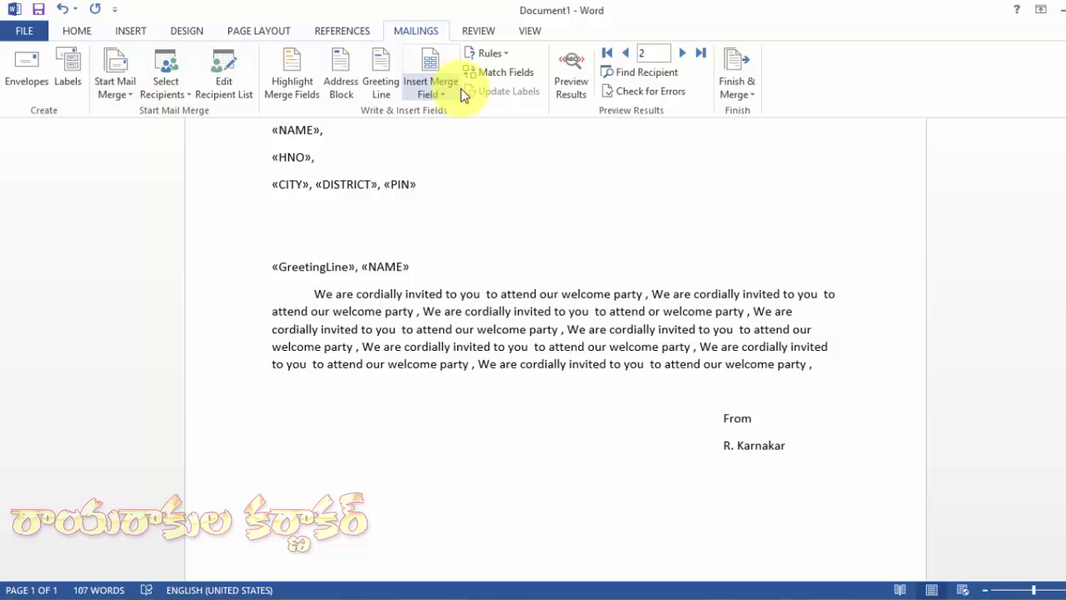
pyautogui.scroll(1, 490, 250)
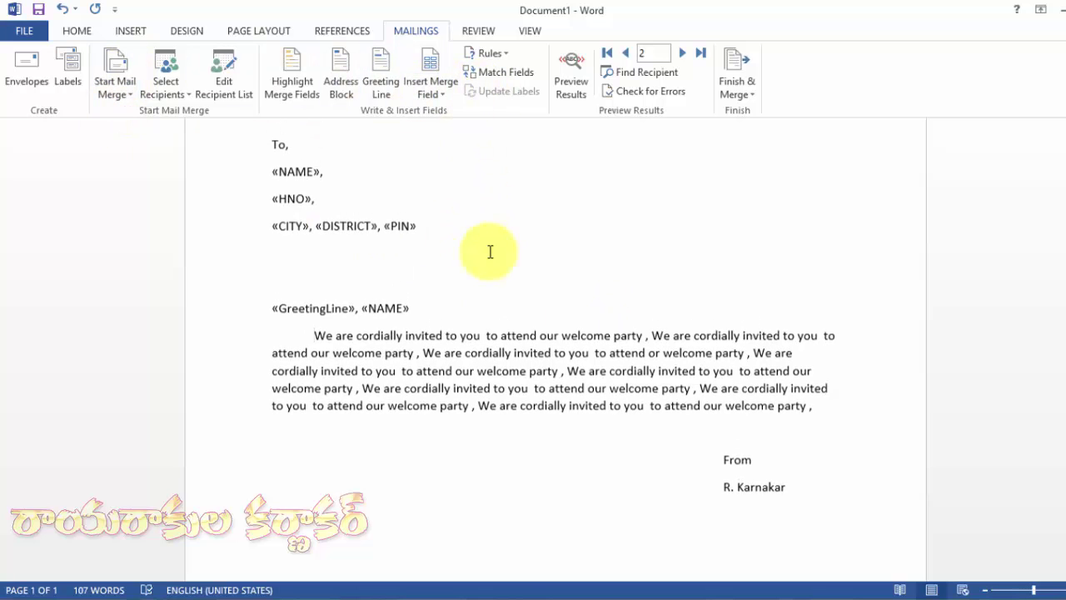
pyautogui.click(579, 98)
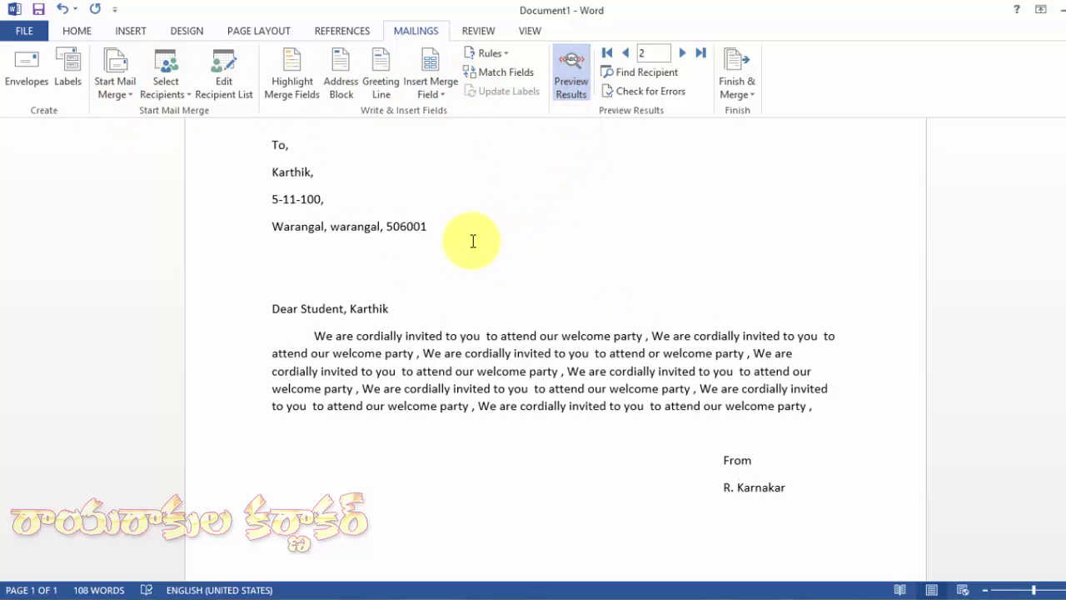
pyautogui.scroll(1, 477, 240)
pyautogui.scroll(-1, 467, 292)
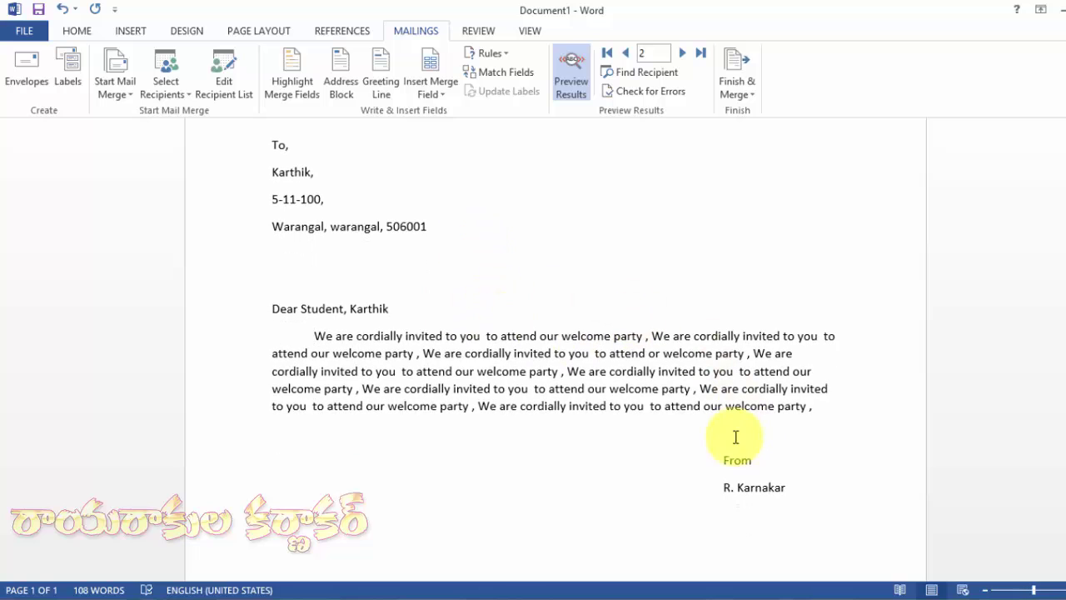
# Finish the merge by creating individual letters for all records in a new document.
pyautogui.click(755, 88)
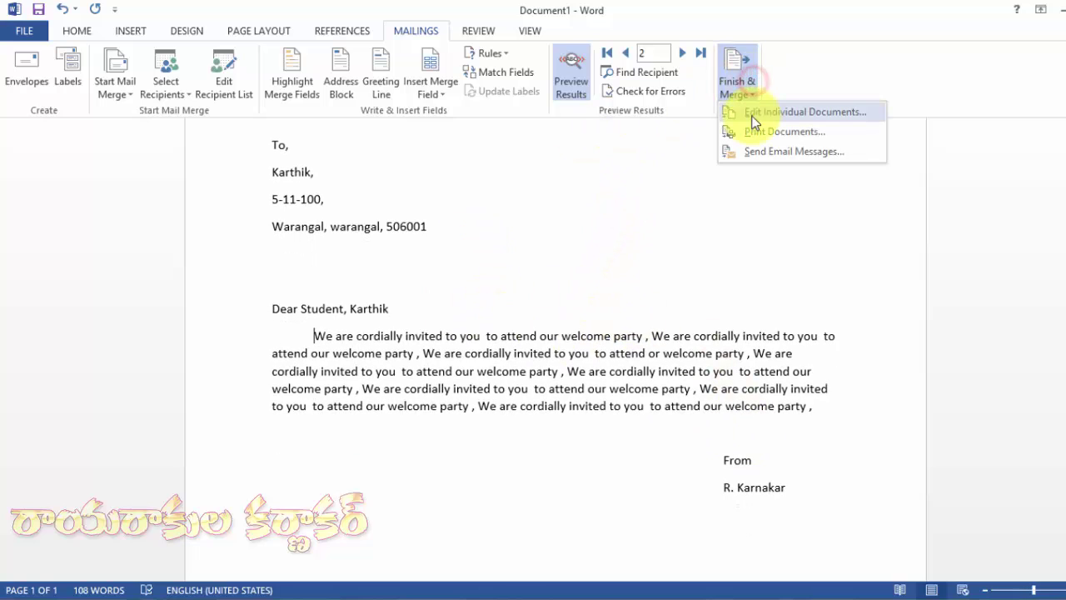
pyautogui.click(753, 116)
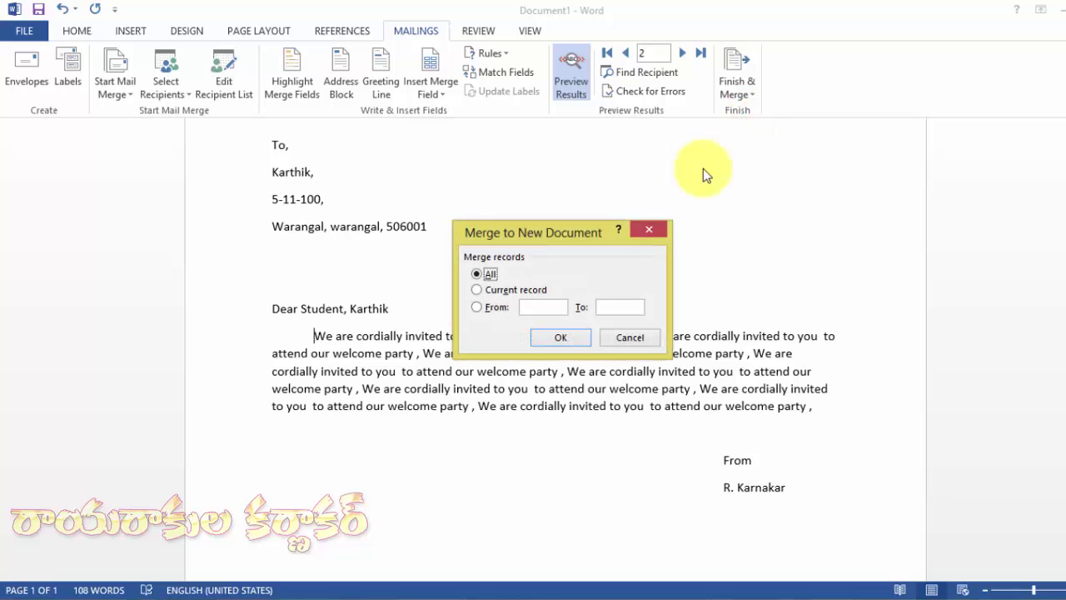
pyautogui.click(562, 335)
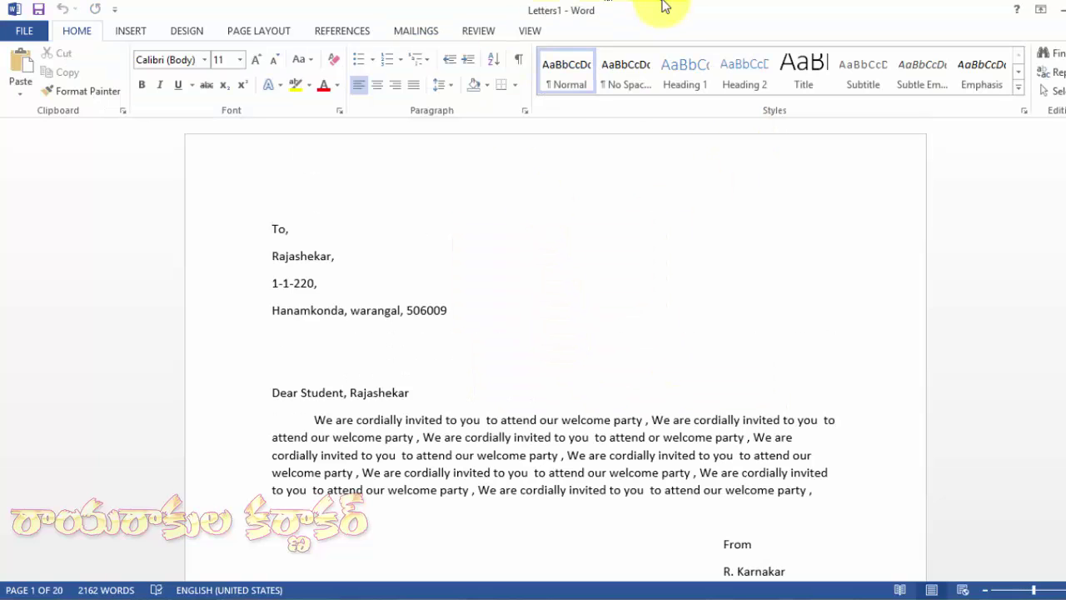
# Look through the merged invitation letters from the first page to the last ones.
pyautogui.scroll(-1, 449, 265)
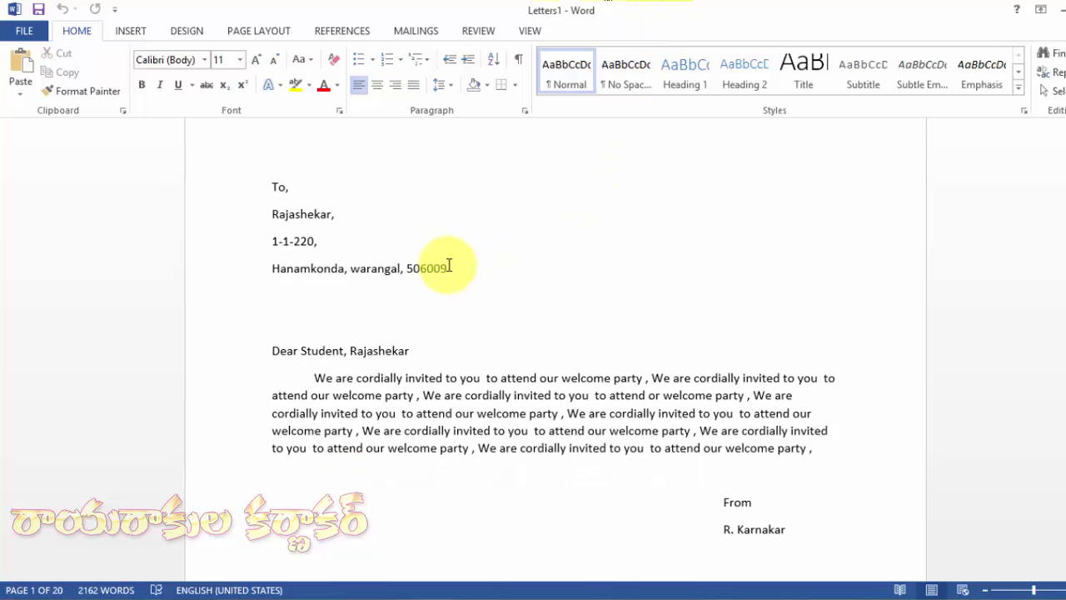
pyautogui.scroll(-18, 449, 266)
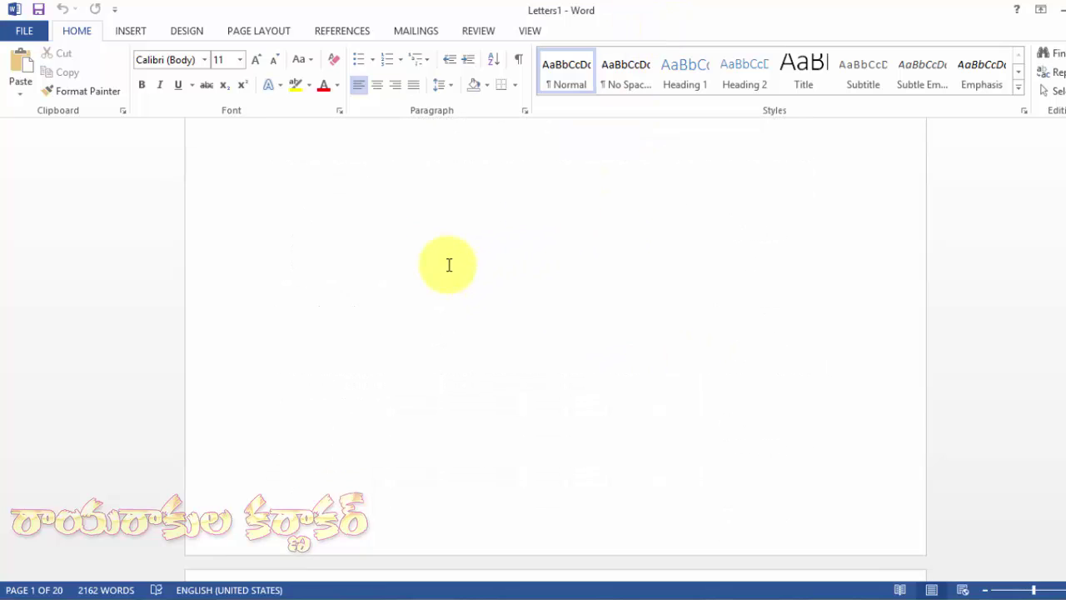
pyautogui.scroll(-20, 449, 266)
pyautogui.scroll(-10, 448, 268)
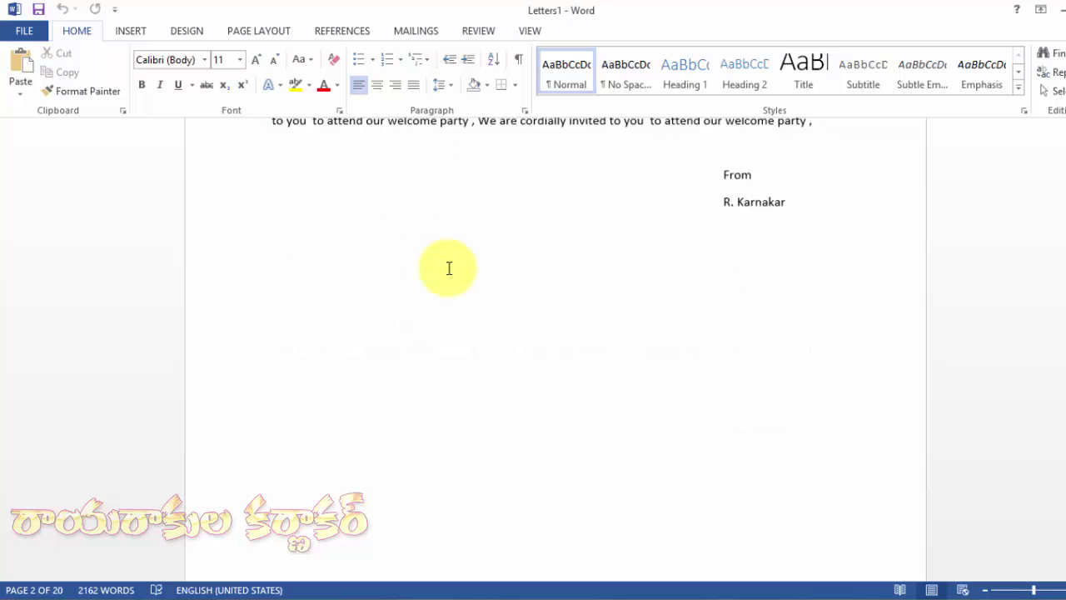
pyautogui.moveTo(1065, 483); pyautogui.dragTo(1065, 508)
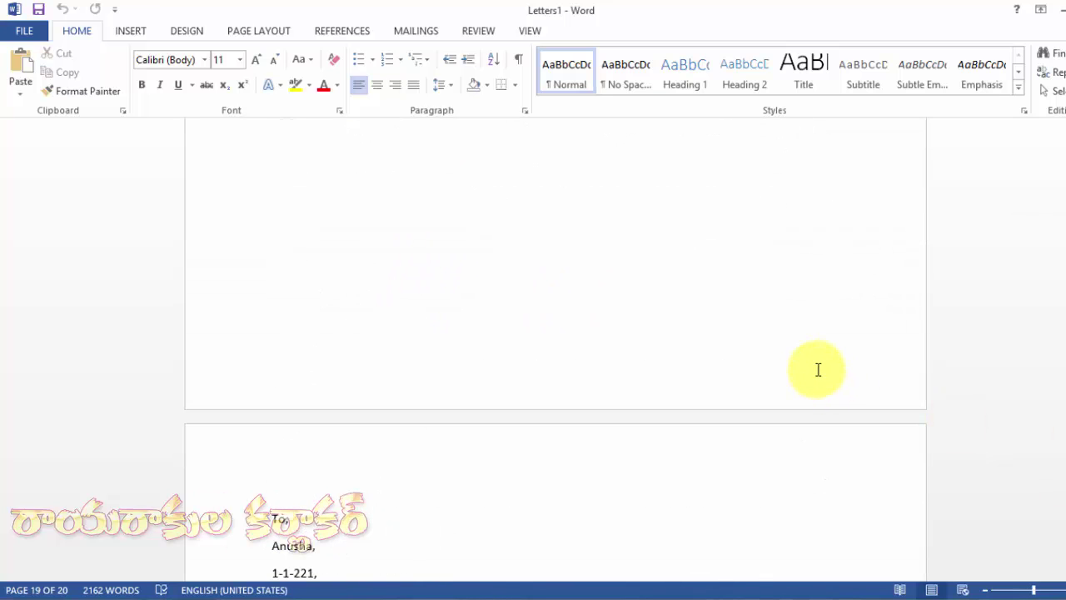